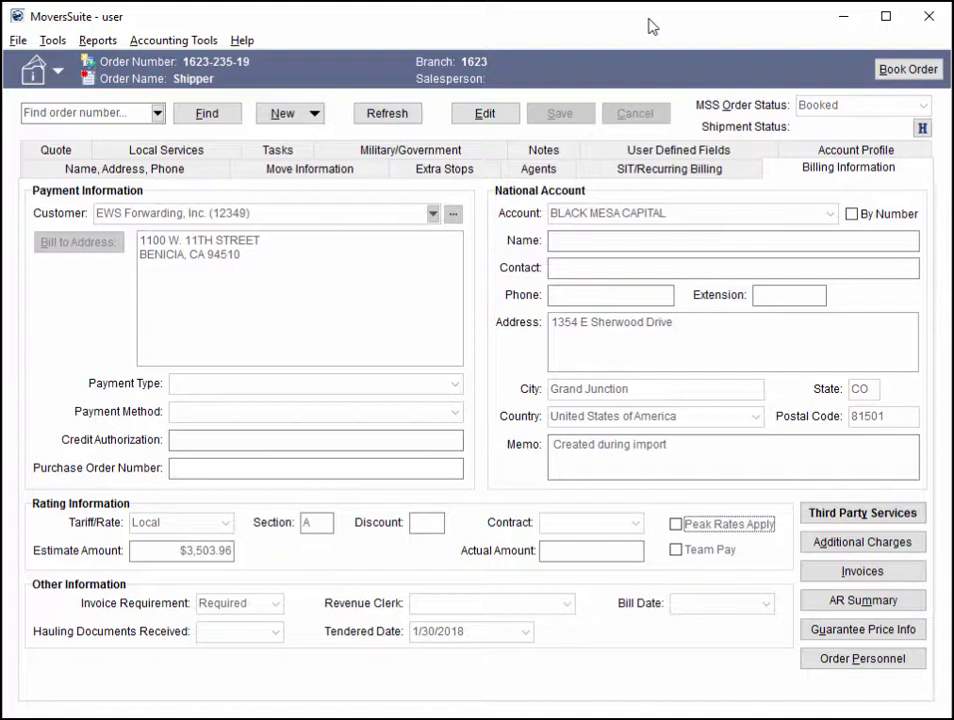
Open the order's third-party services, select the EWS Moving & Storage entry, and start a new item
left_click(878, 515)
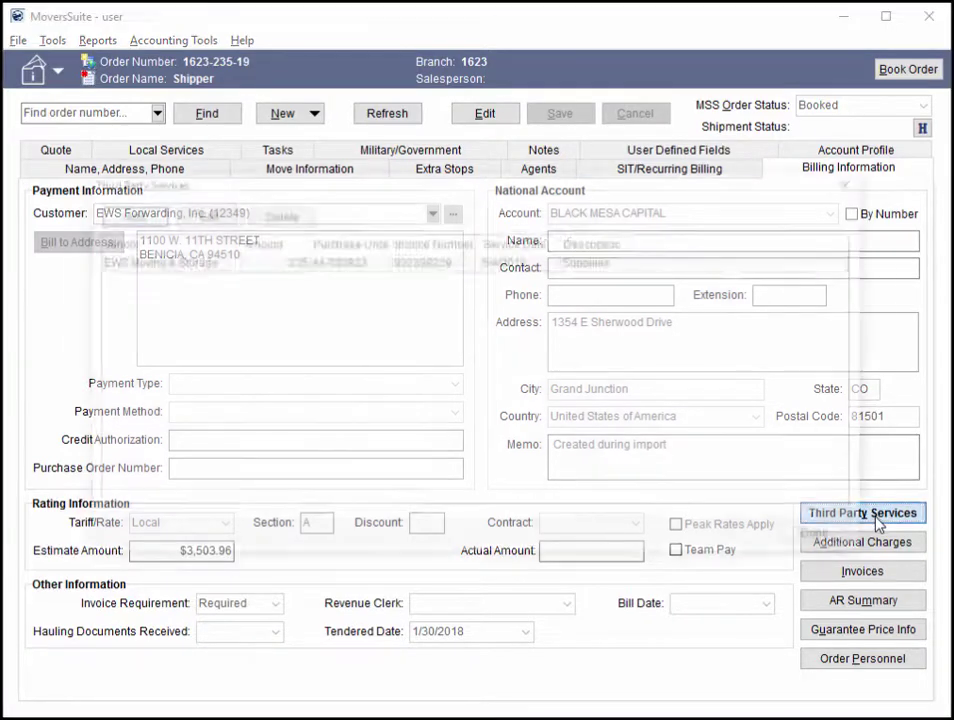
left_click(298, 266)
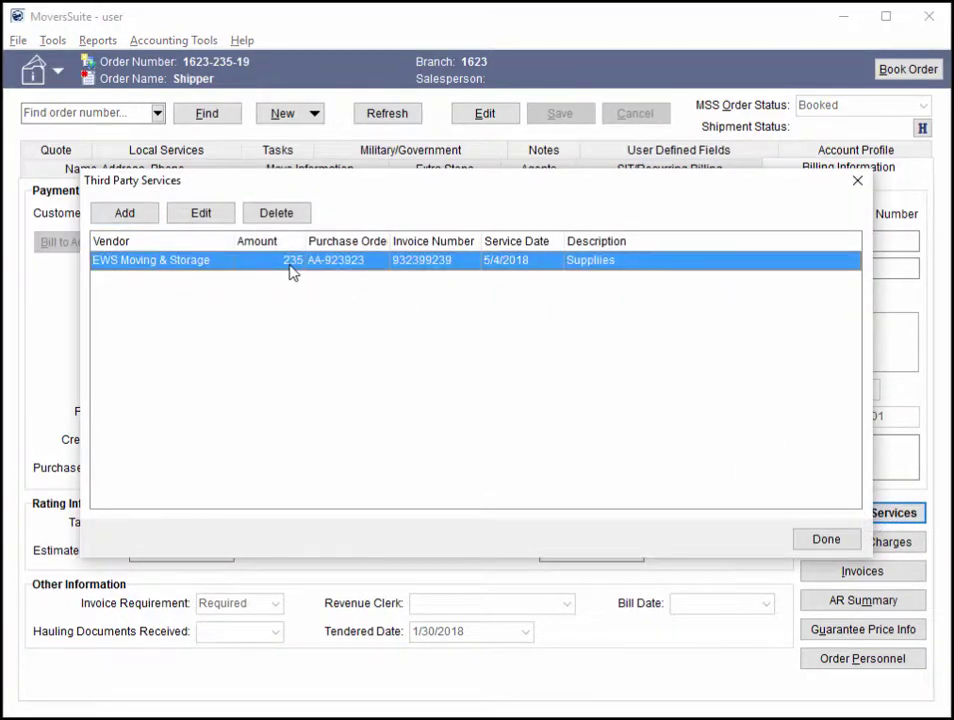
left_click(148, 218)
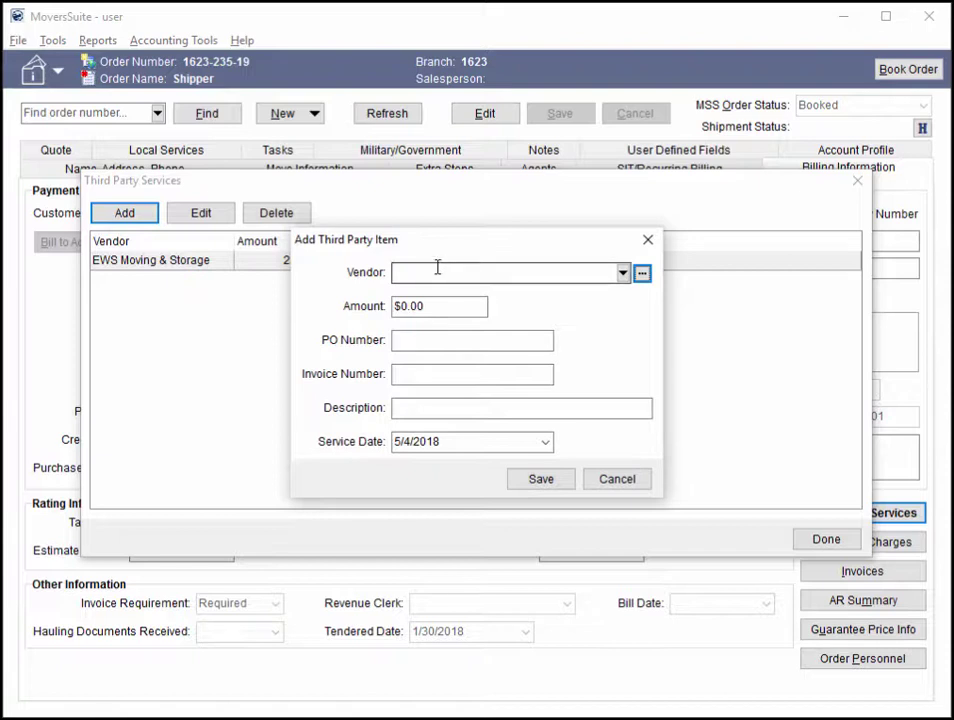
Filter vendors by 1000 and %WORKFL, ending with Forwarding Workflow Systems (10003) as the vendor
left_click(437, 268)
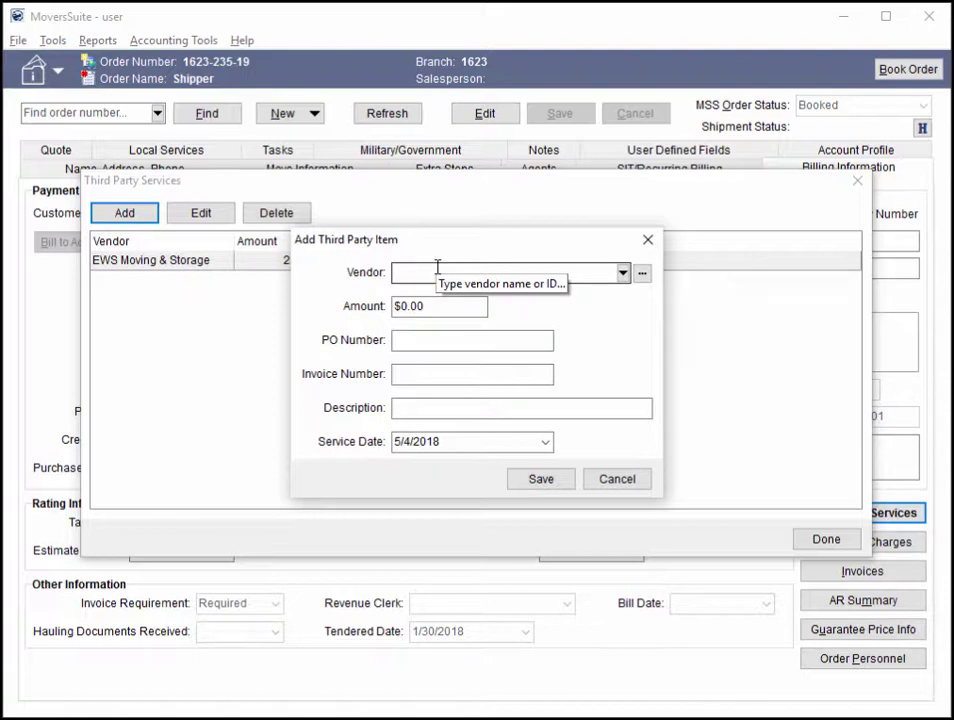
type("1000")
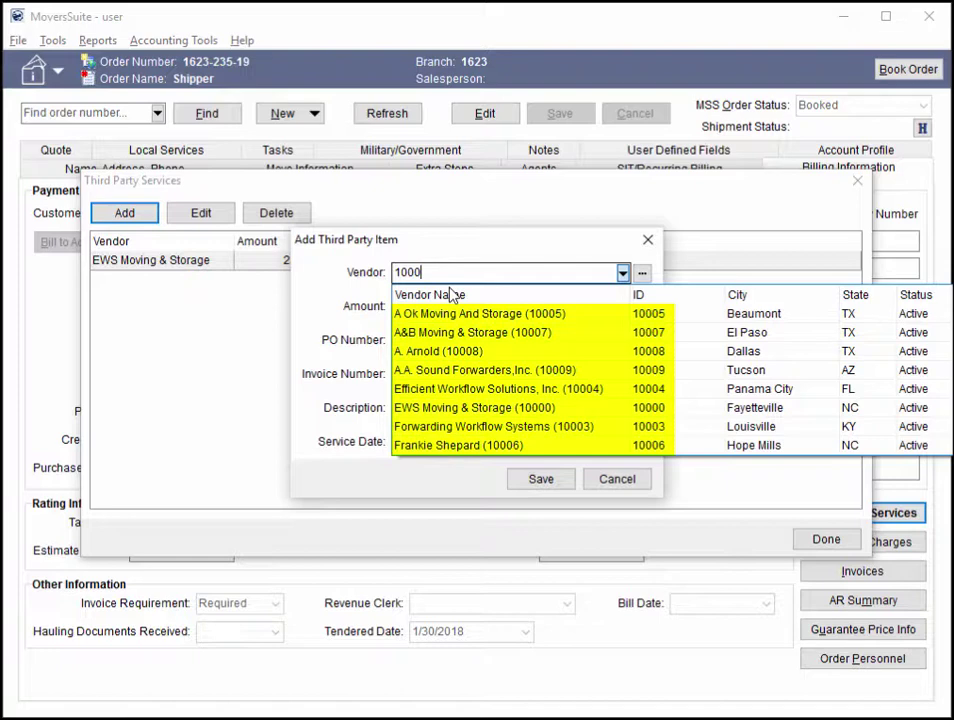
left_click(483, 391)
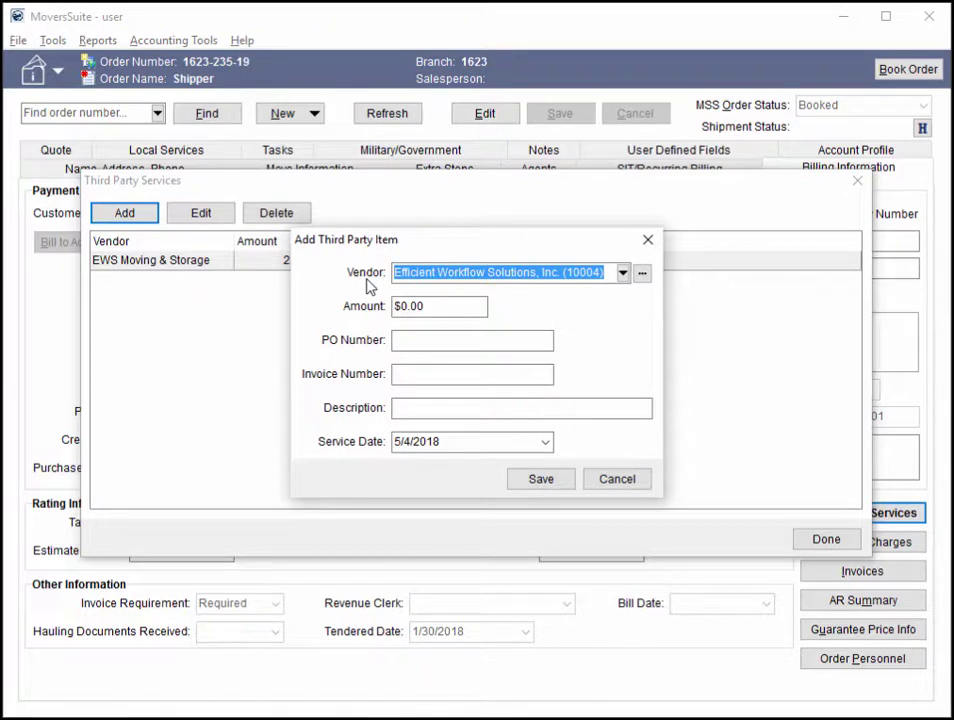
type("%")
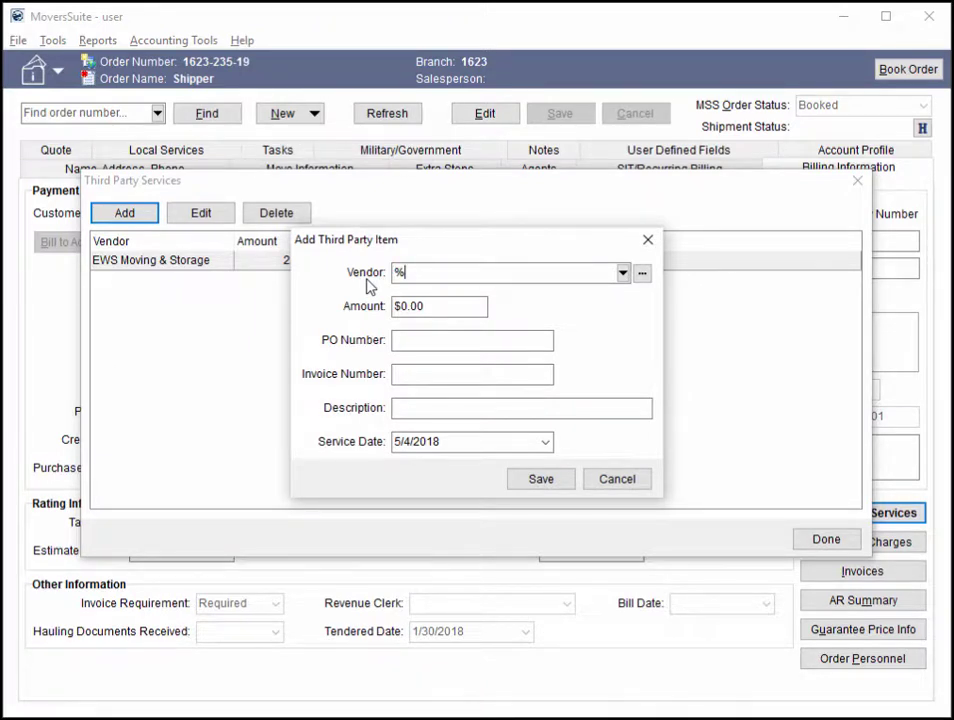
type("WORKFL")
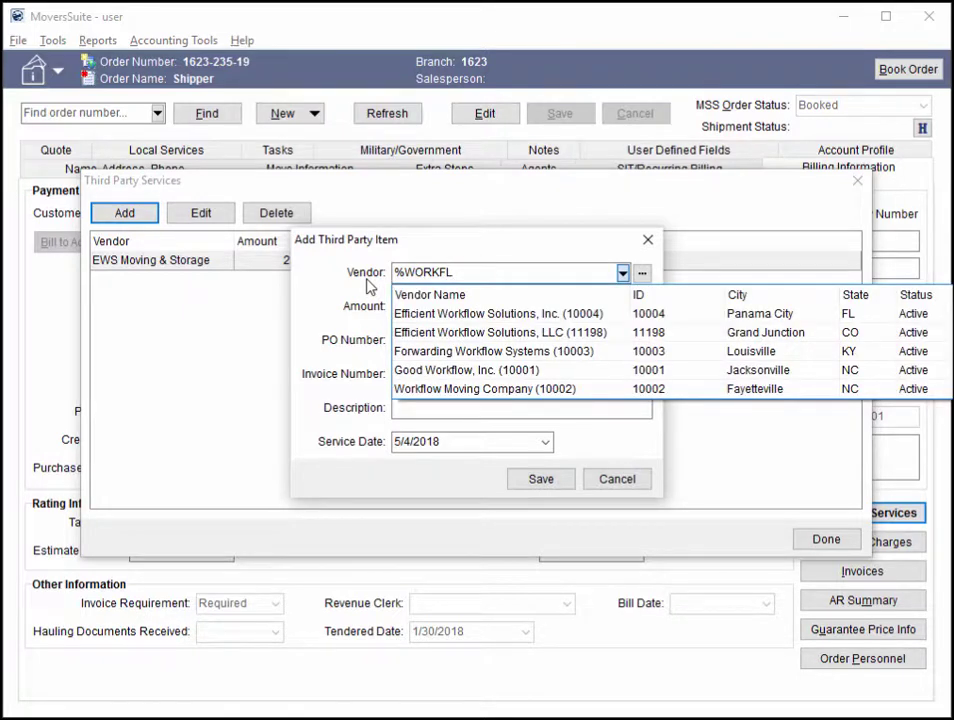
left_click(468, 334)
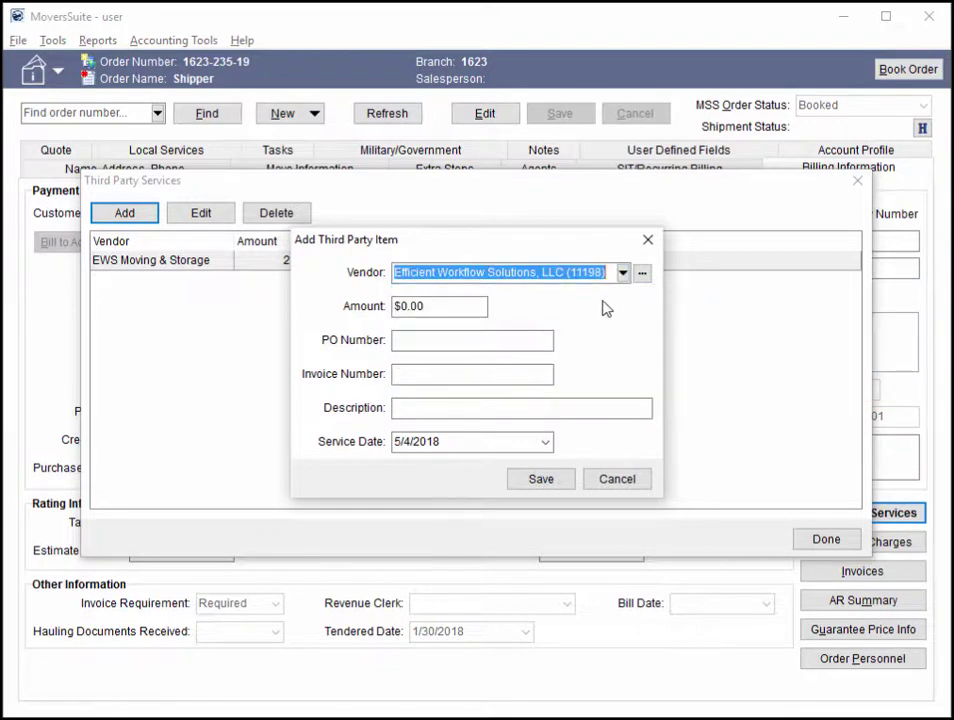
left_click(622, 273)
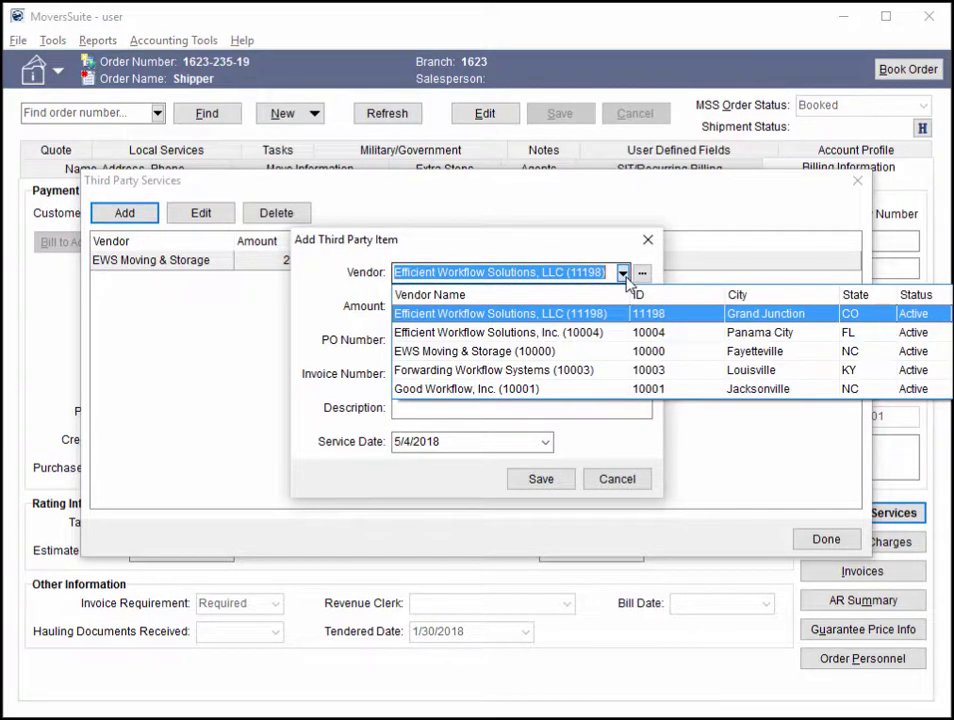
left_click(590, 372)
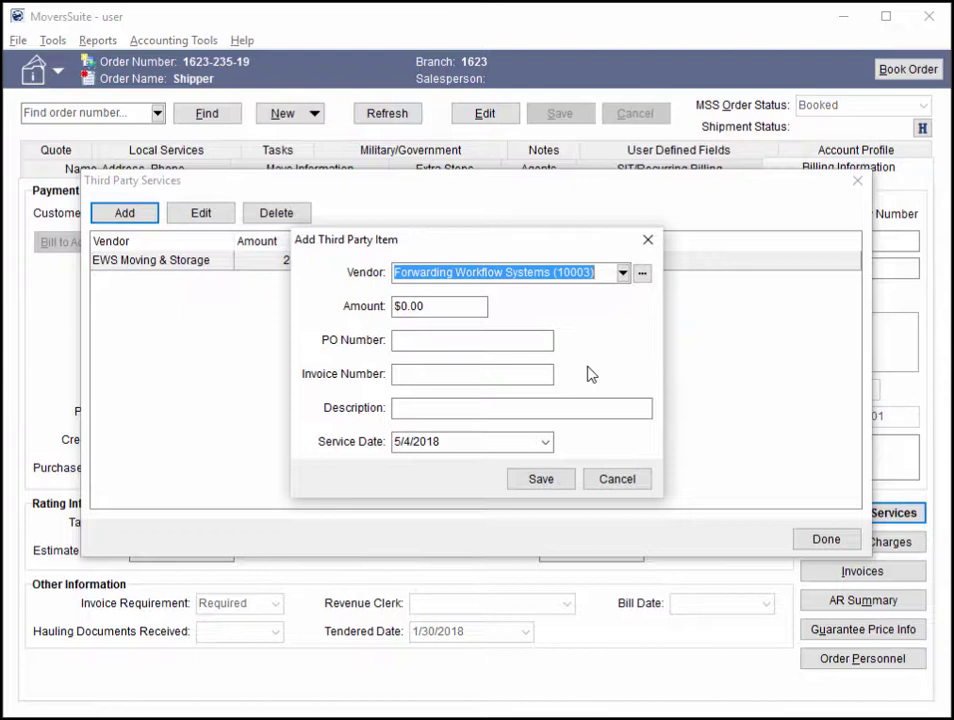
Search vendors in Grand Junction, CO and assign Efficient Workflow Solutions, LLC (11198) to the item
left_click(643, 276)
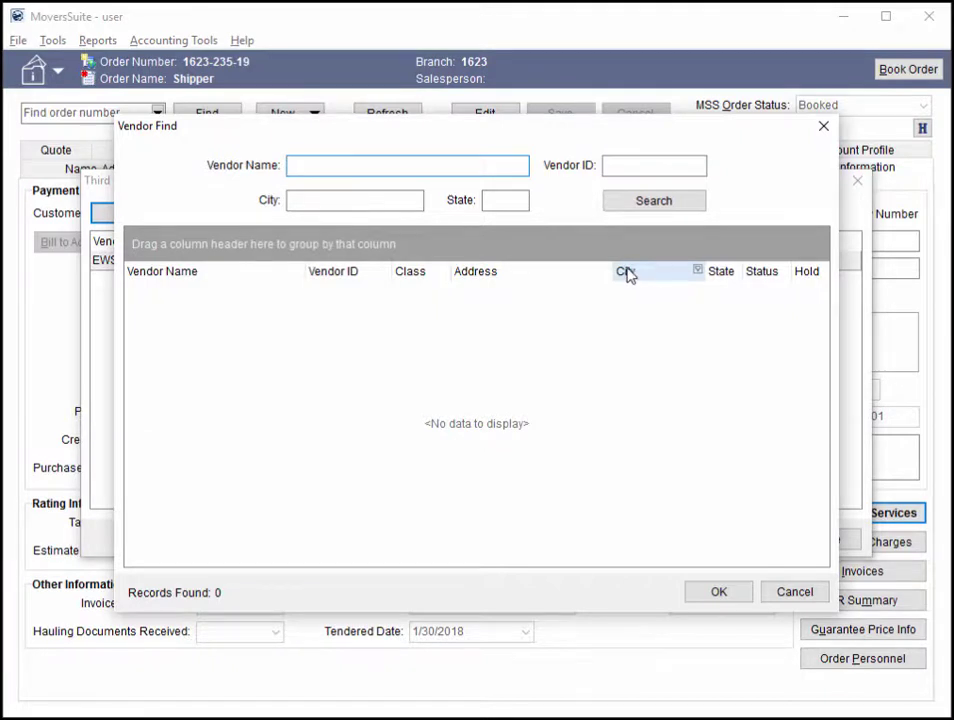
left_click(385, 200)
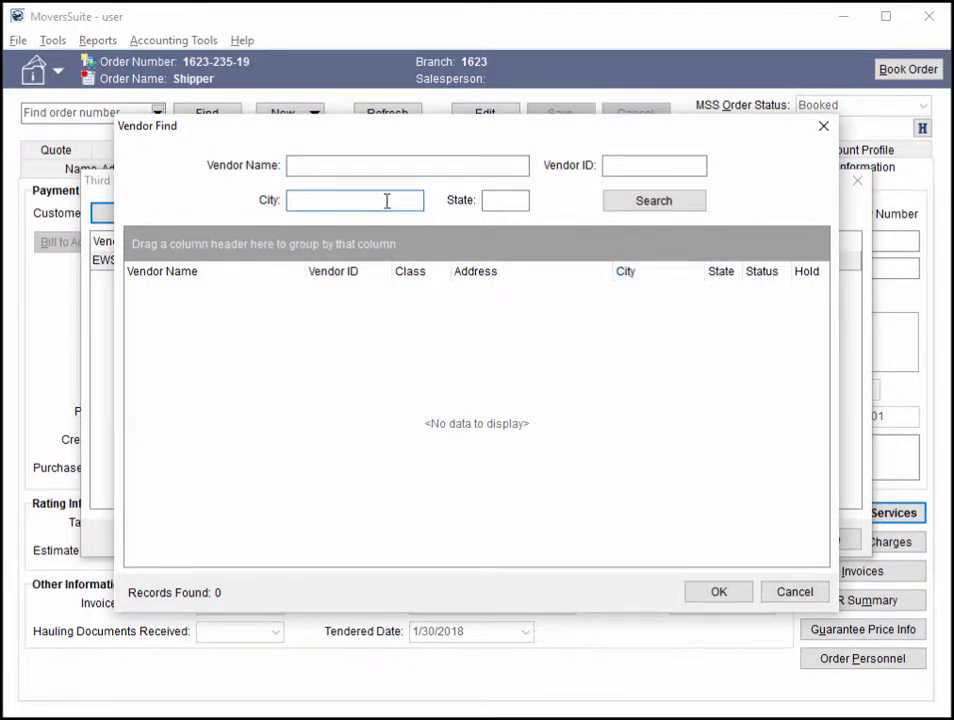
type("Grand Junction")
key("Tab")
type("CO")
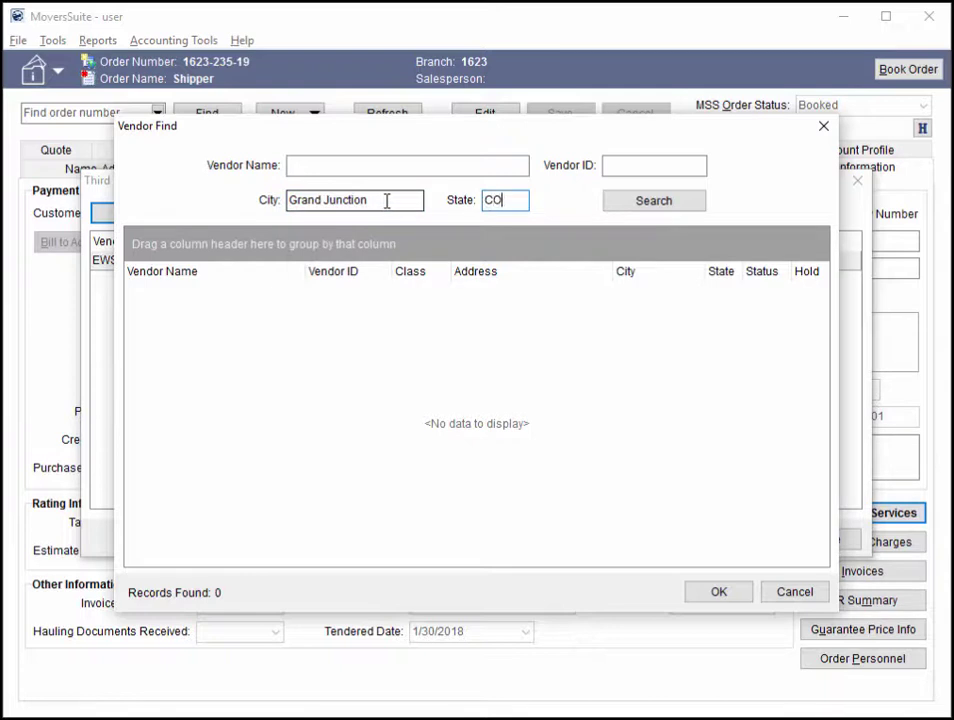
left_click(609, 202)
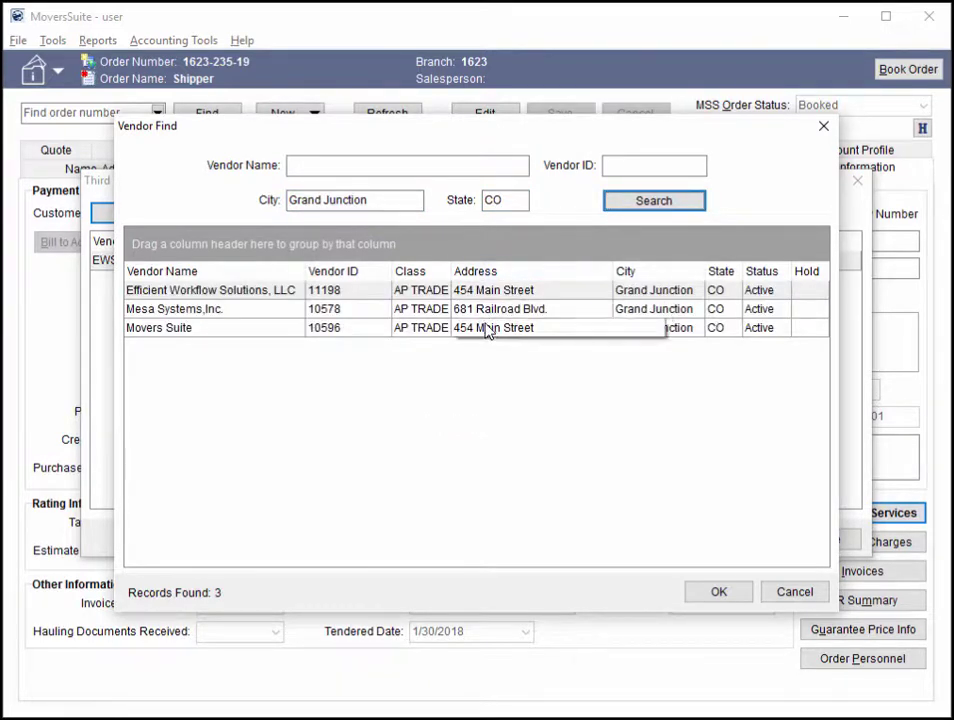
left_click(486, 291)
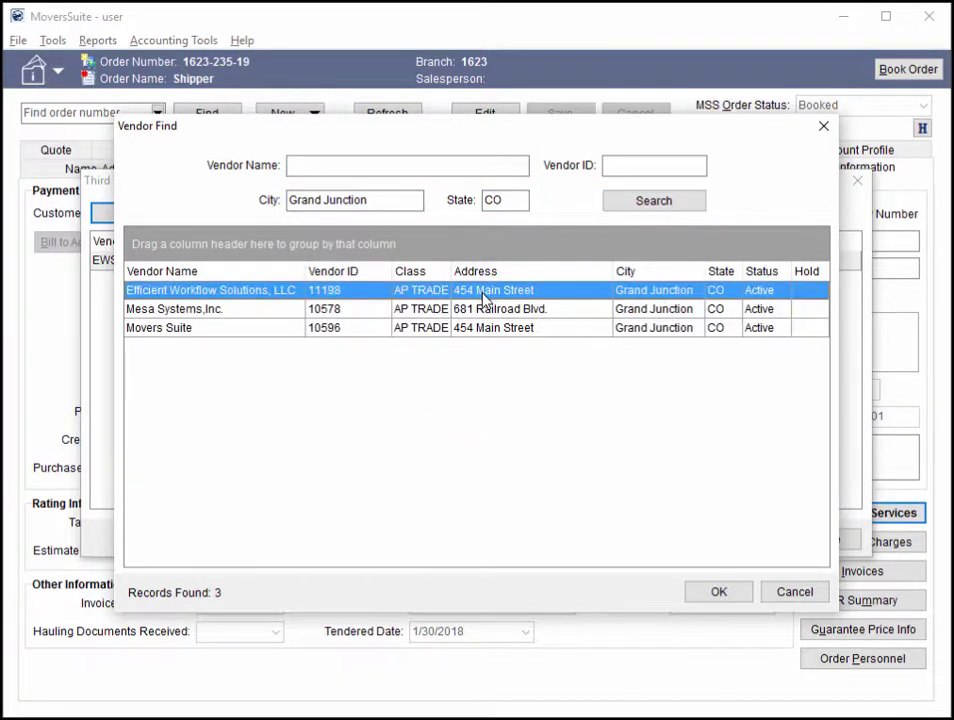
left_click(726, 593)
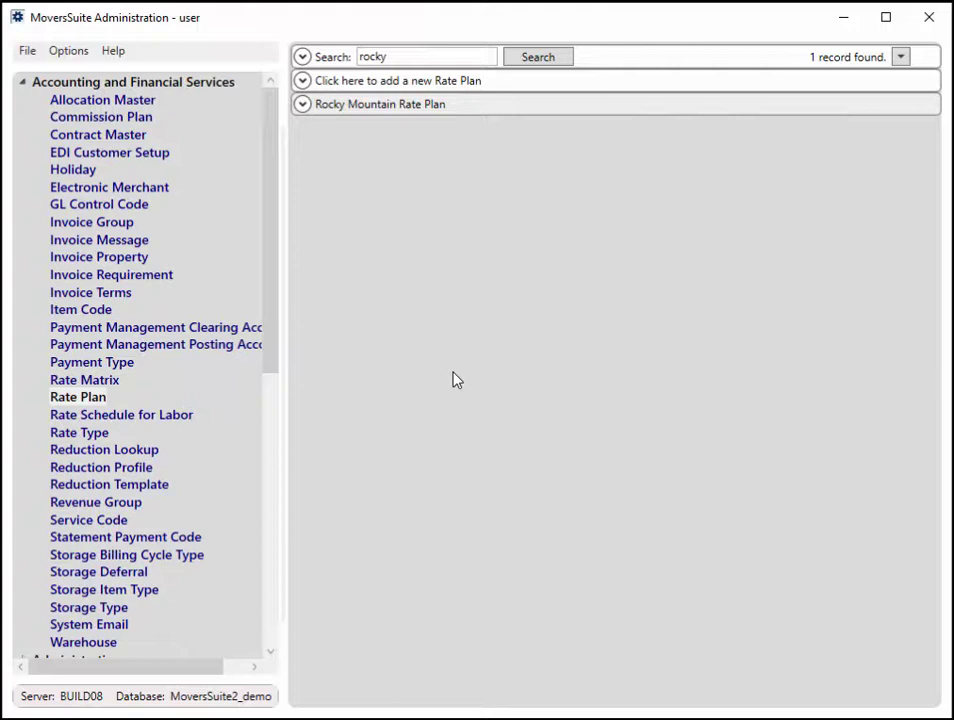
Set the Rocky Mountain Rate Plan's Point To Point Type to State and begin a new rate
left_click(449, 108)
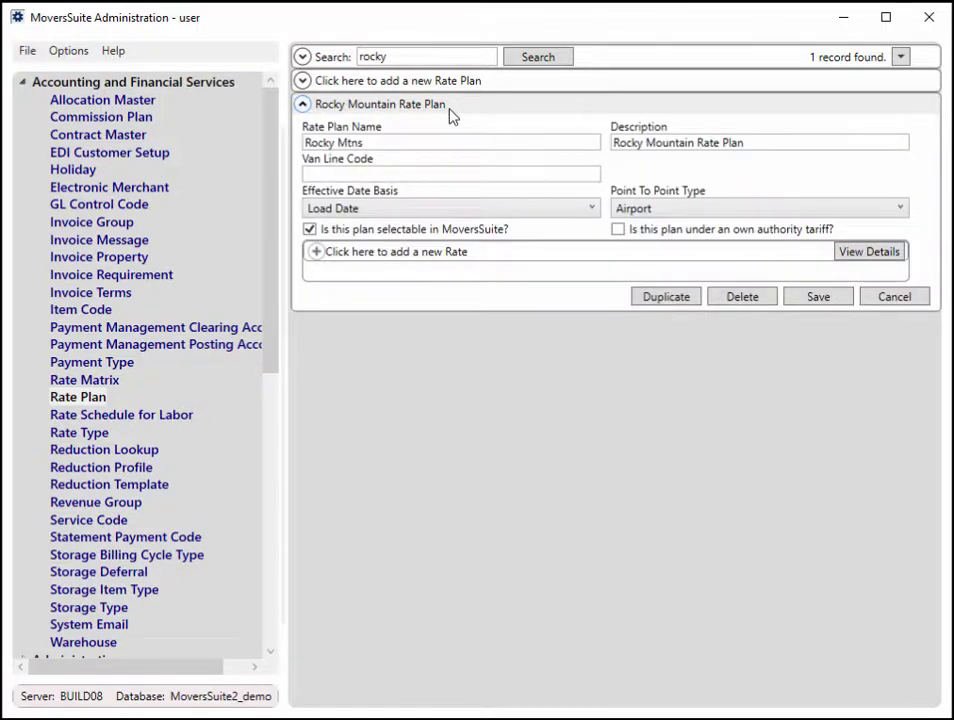
left_click(902, 209)
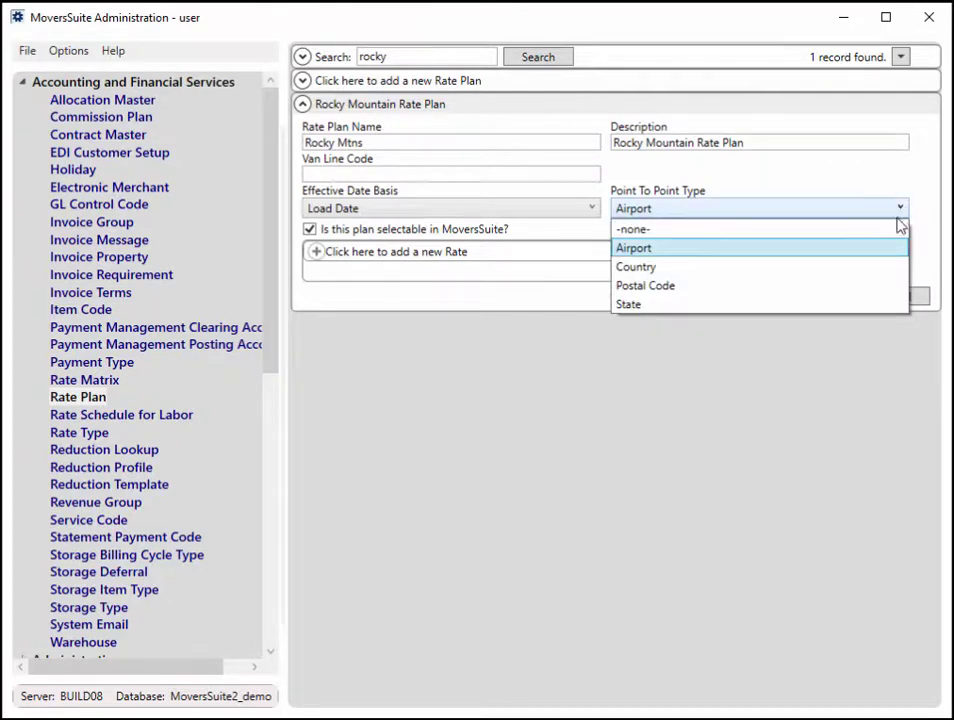
left_click(851, 304)
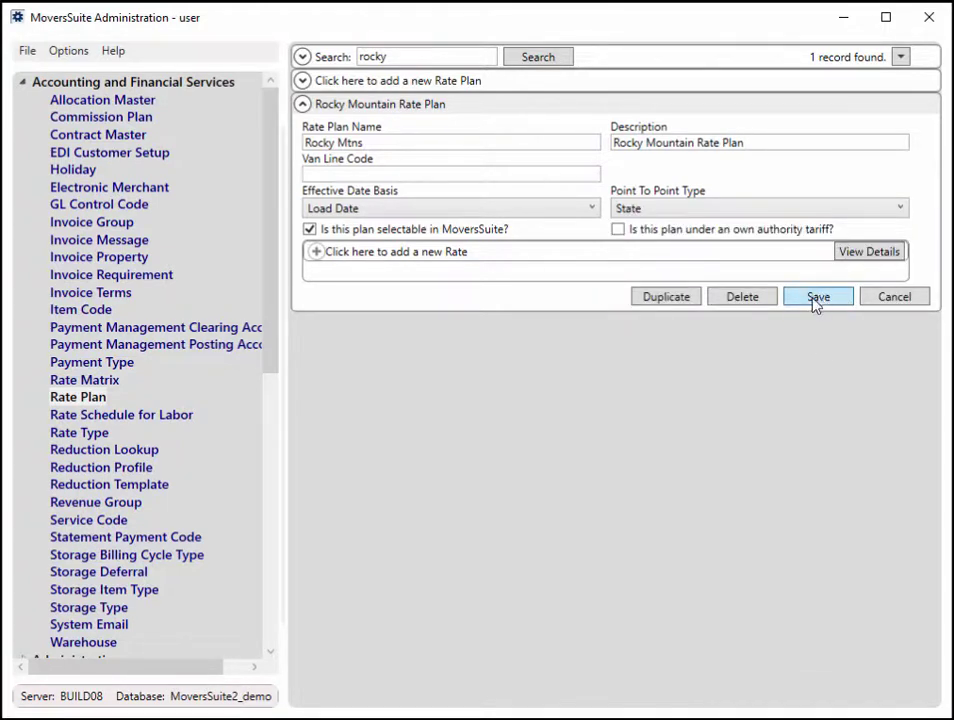
left_click(484, 258)
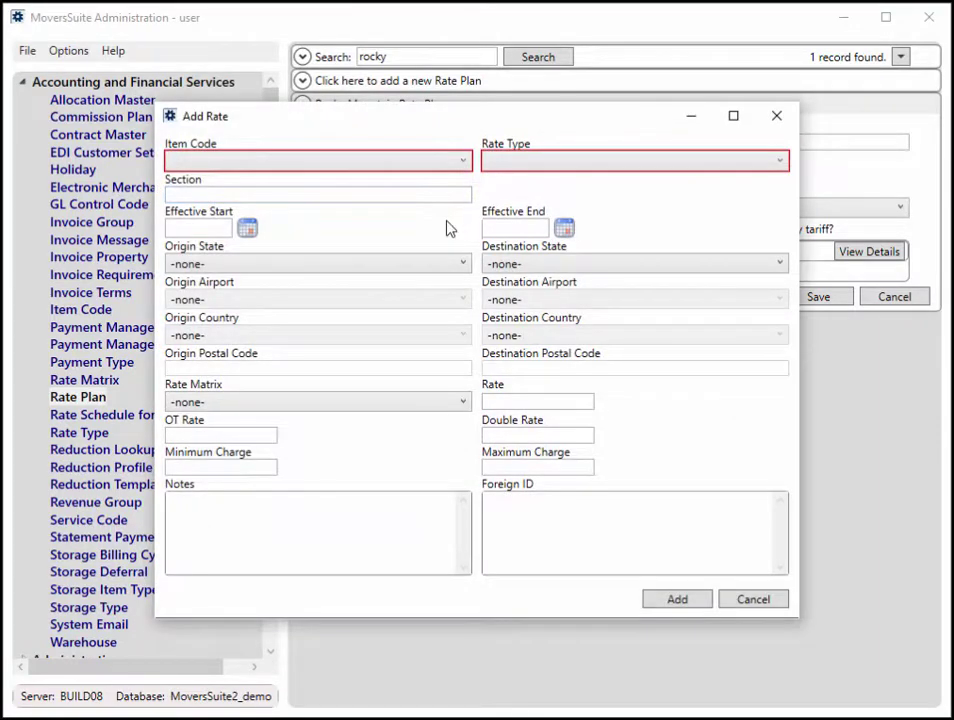
In Add Rate, choose Colorado for Origin State and Arizona for Destination State
left_click(441, 263)
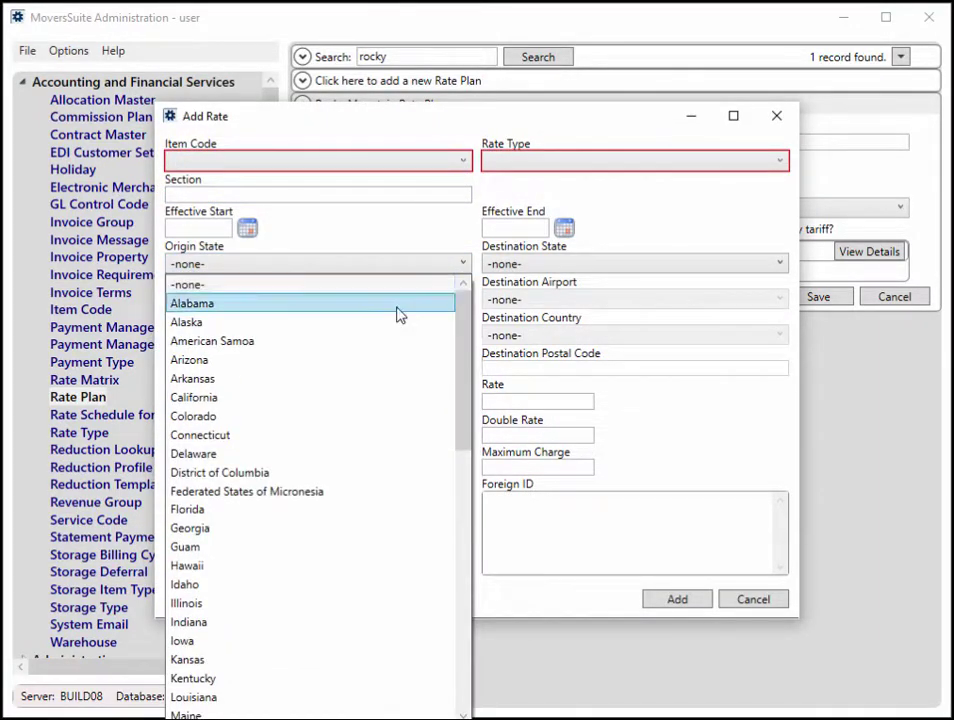
left_click(358, 417)
left_click(540, 266)
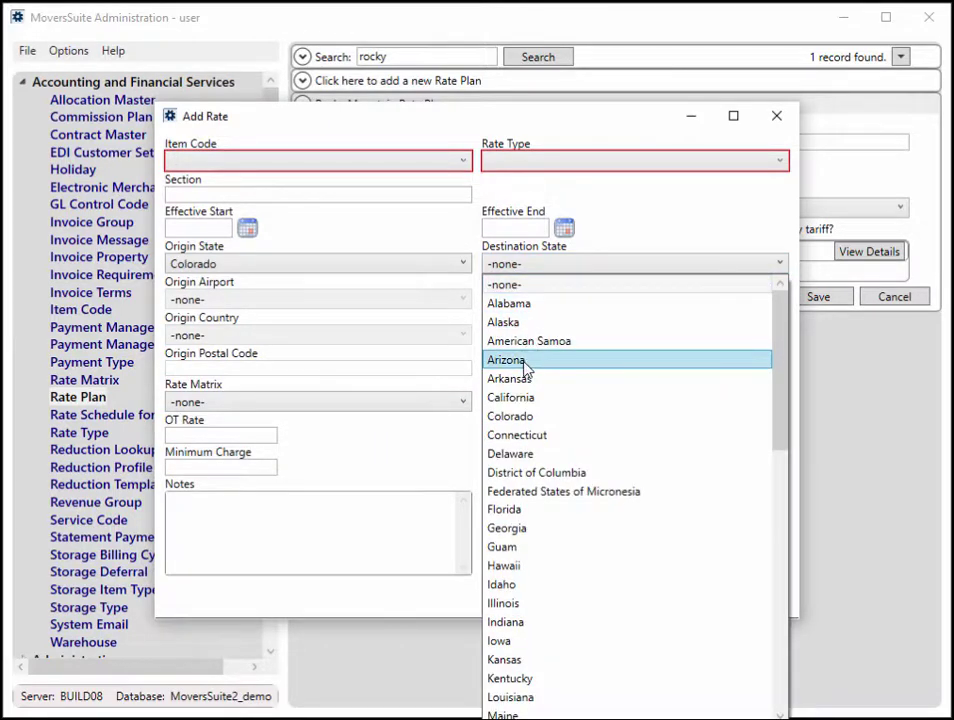
left_click(524, 362)
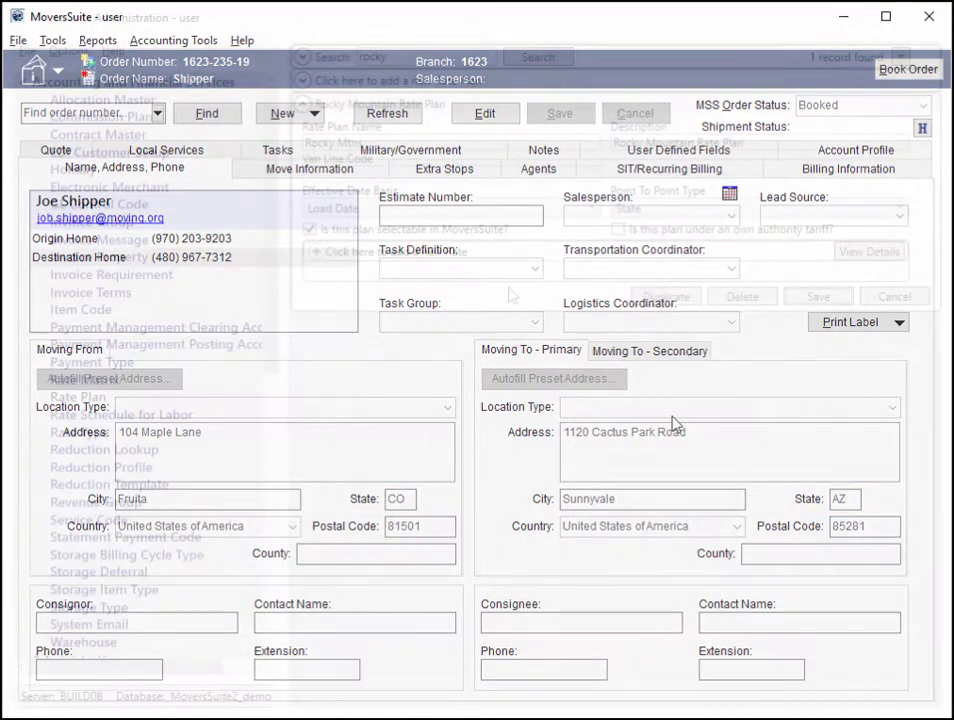
Switch the plan's point-to-point type to Airport and begin another new rate
left_click(654, 209)
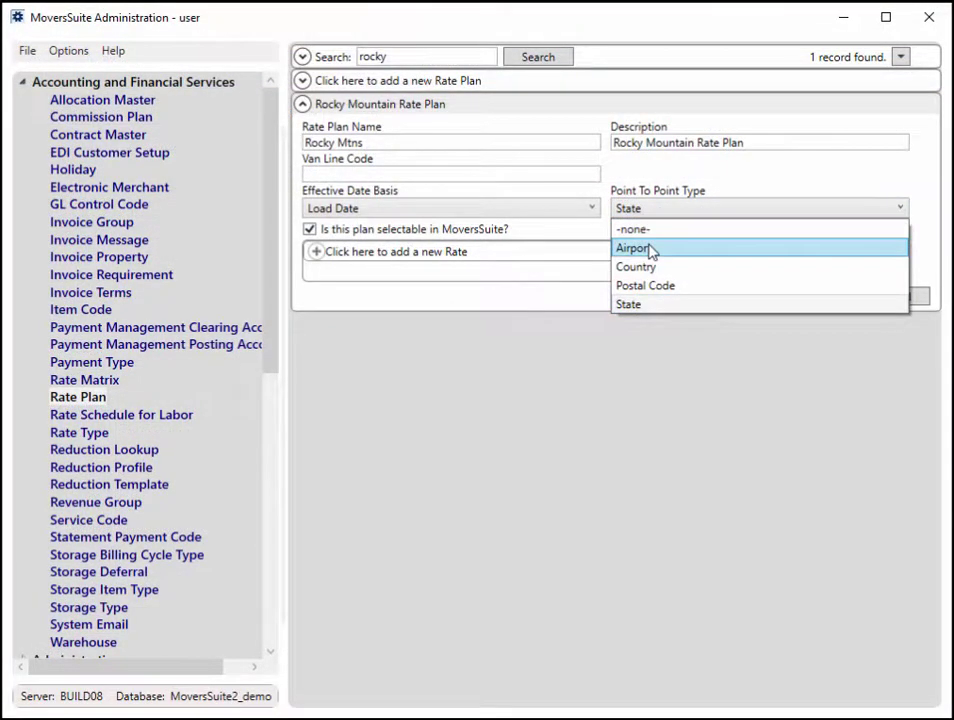
left_click(645, 248)
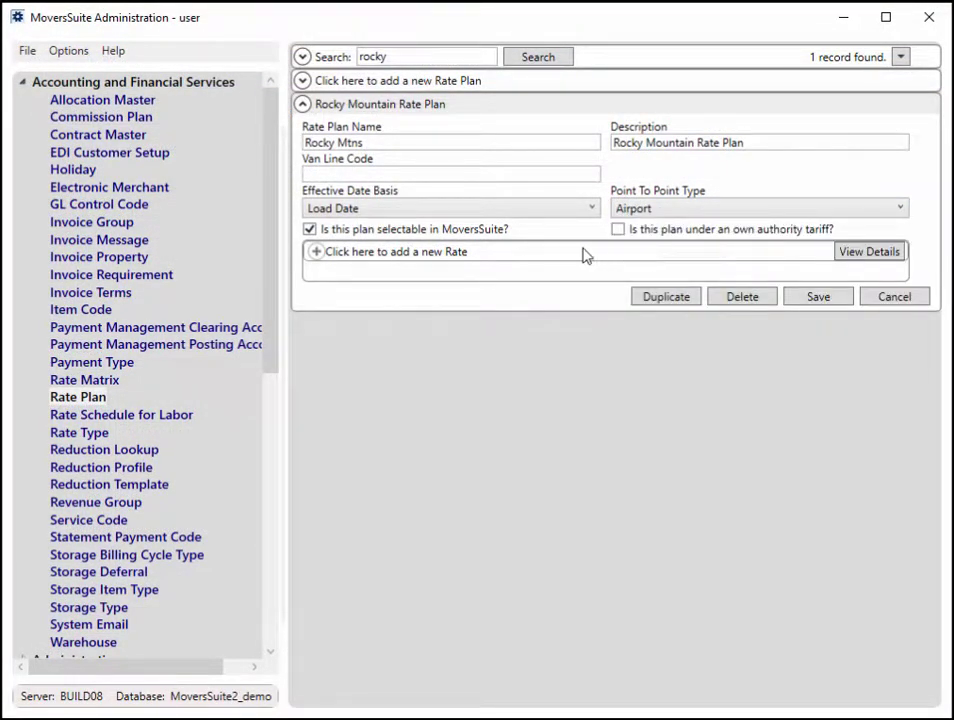
left_click(537, 253)
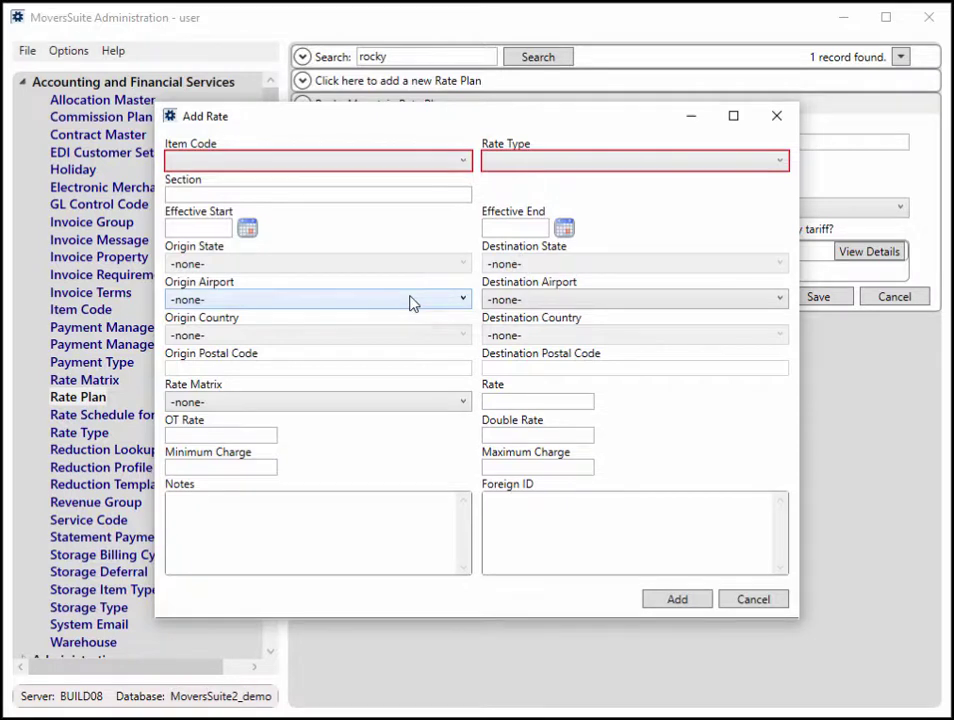
Set the rate's origin airport to Denver International and destination airport to Phoenix
left_click(412, 300)
left_click(398, 341)
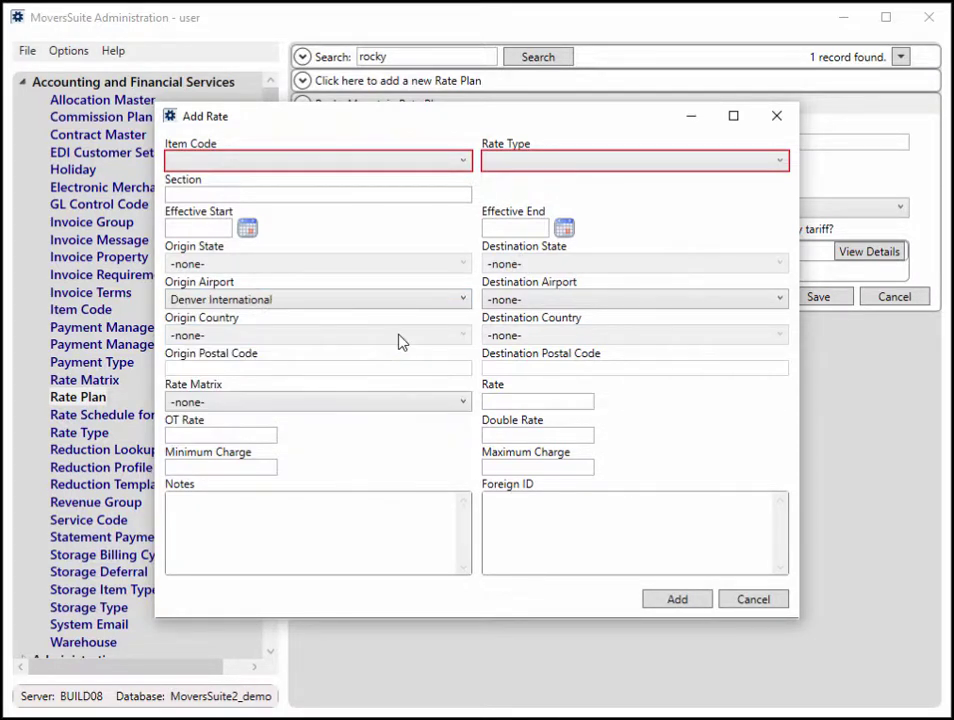
left_click(547, 300)
left_click(532, 378)
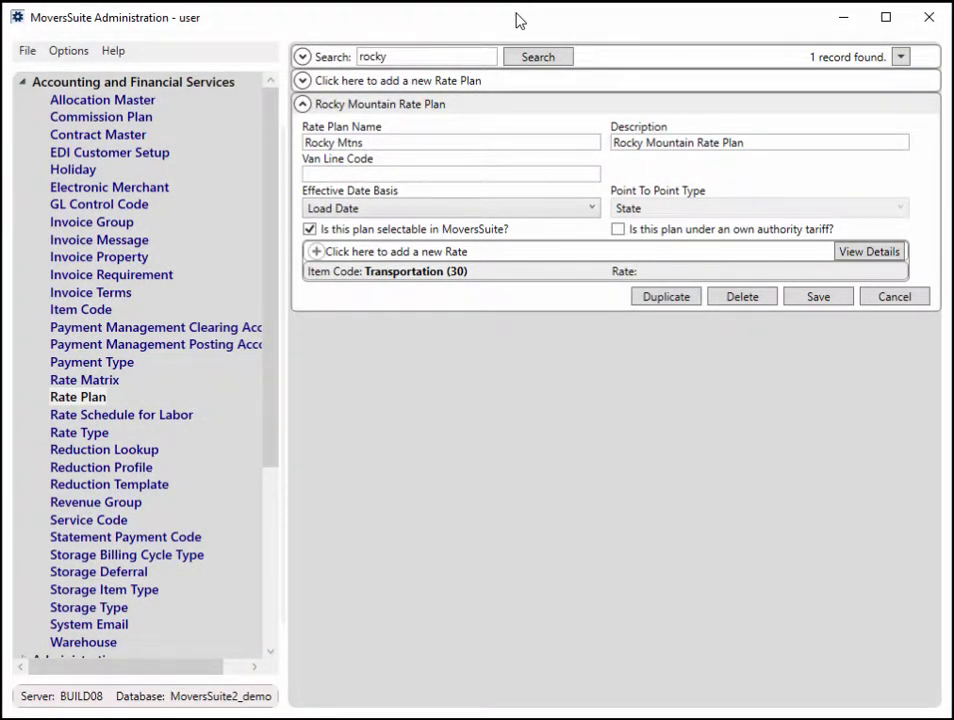
Open the Transportation (30) rate in Edit Rate and save it
double_click(448, 272)
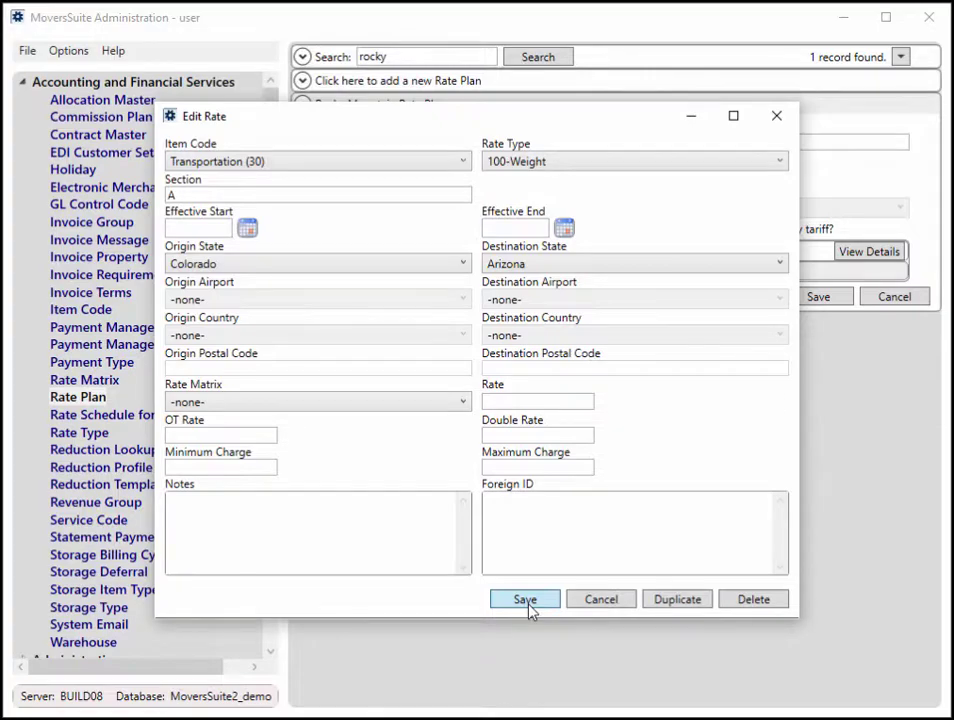
left_click(526, 600)
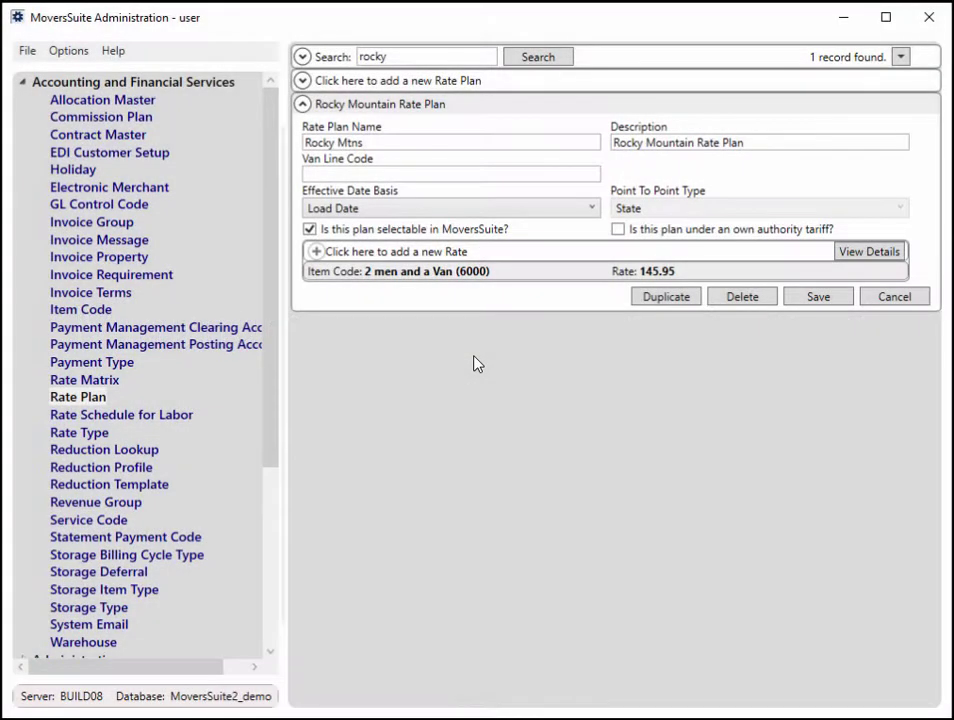
Open the 2 men and a Van rate to check its Minimum and Maximum Charge
double_click(484, 272)
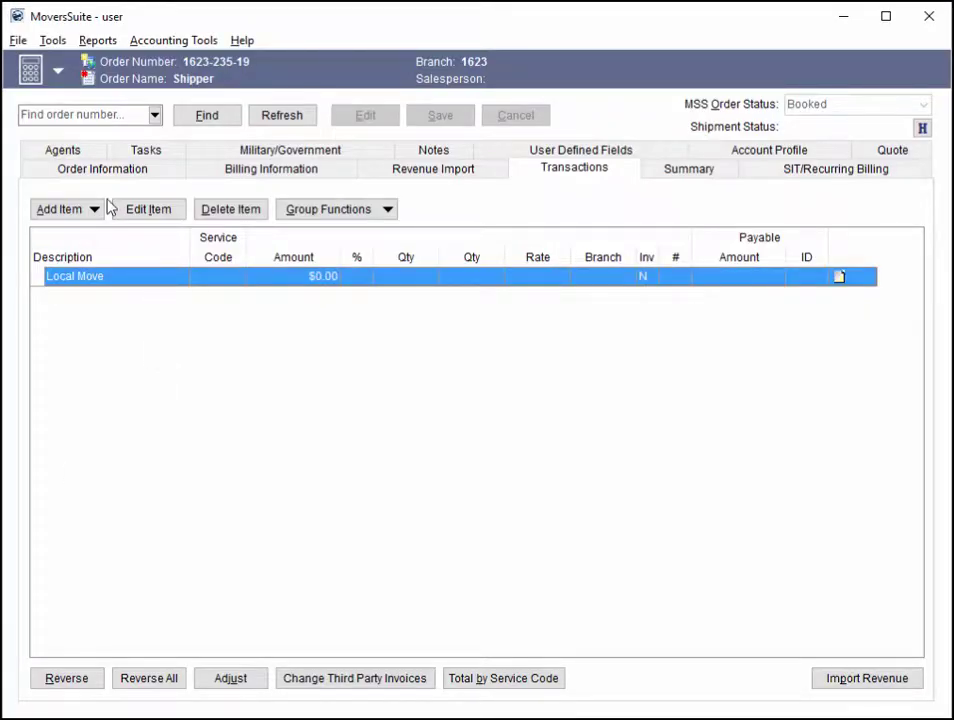
Add a revenue item to the order with service 6000, 2 men and a Van
left_click(60, 209)
left_click(123, 256)
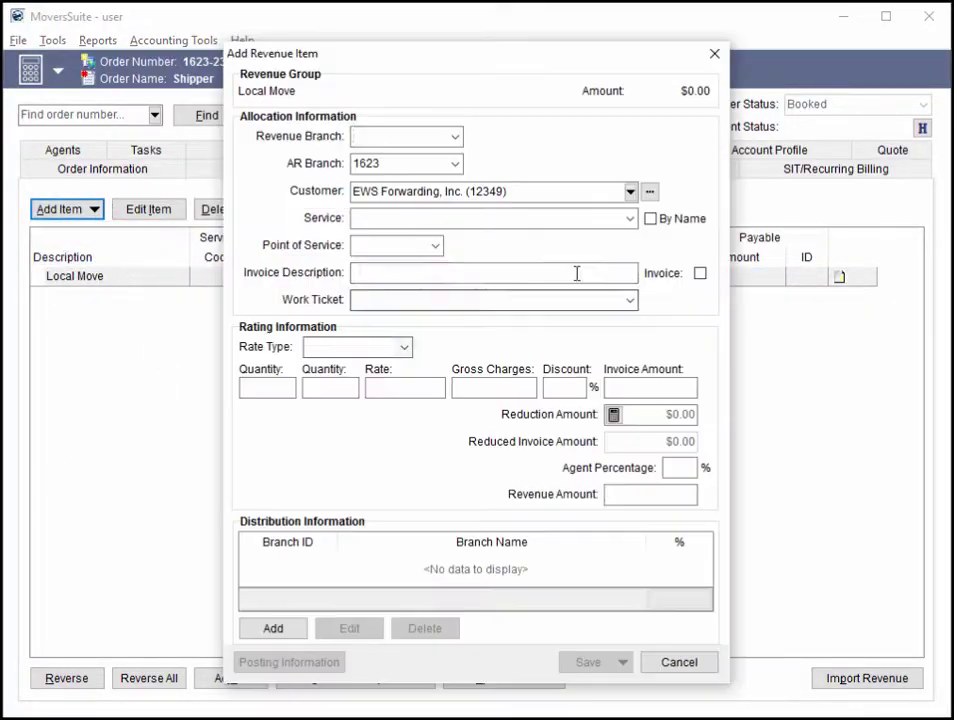
left_click(629, 217)
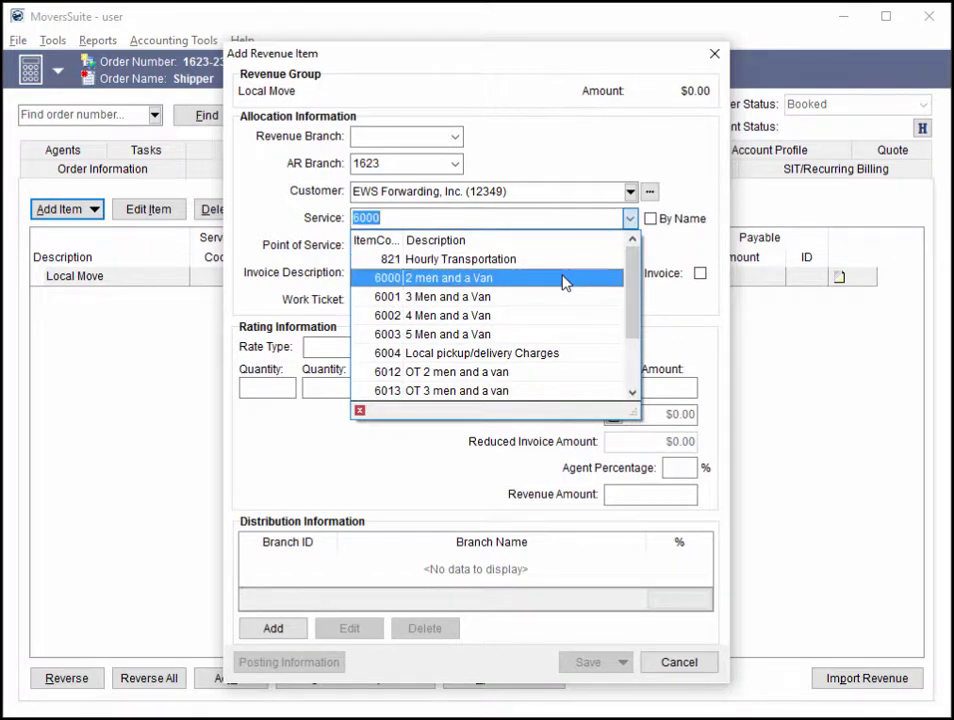
left_click(564, 278)
Enter quantity 100 so the invoice amount caps at $4,670.40
left_click(323, 390)
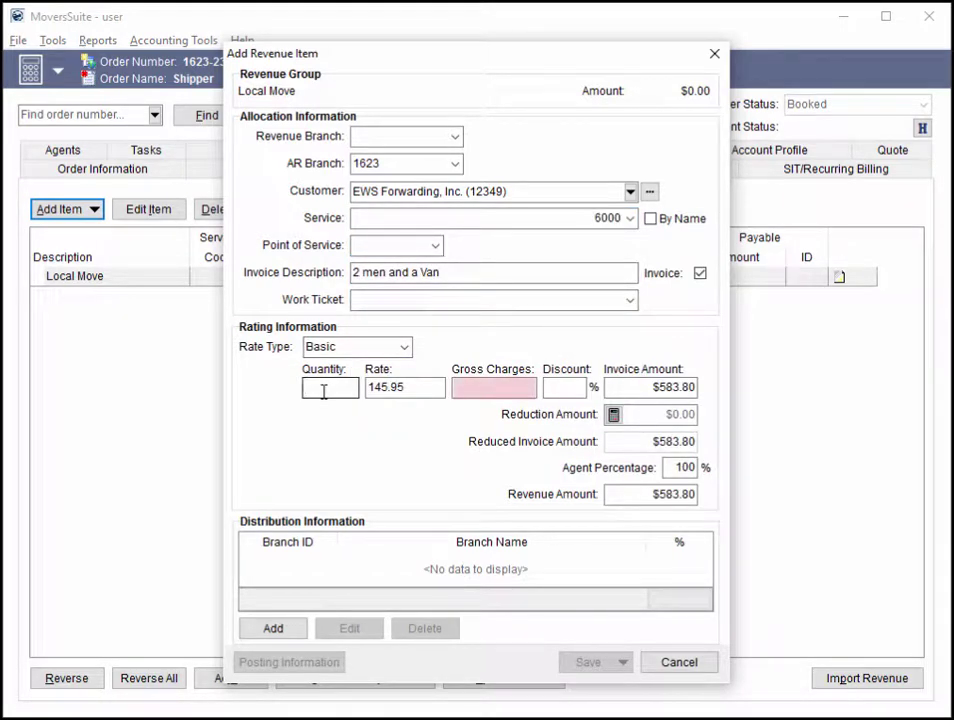
type("2")
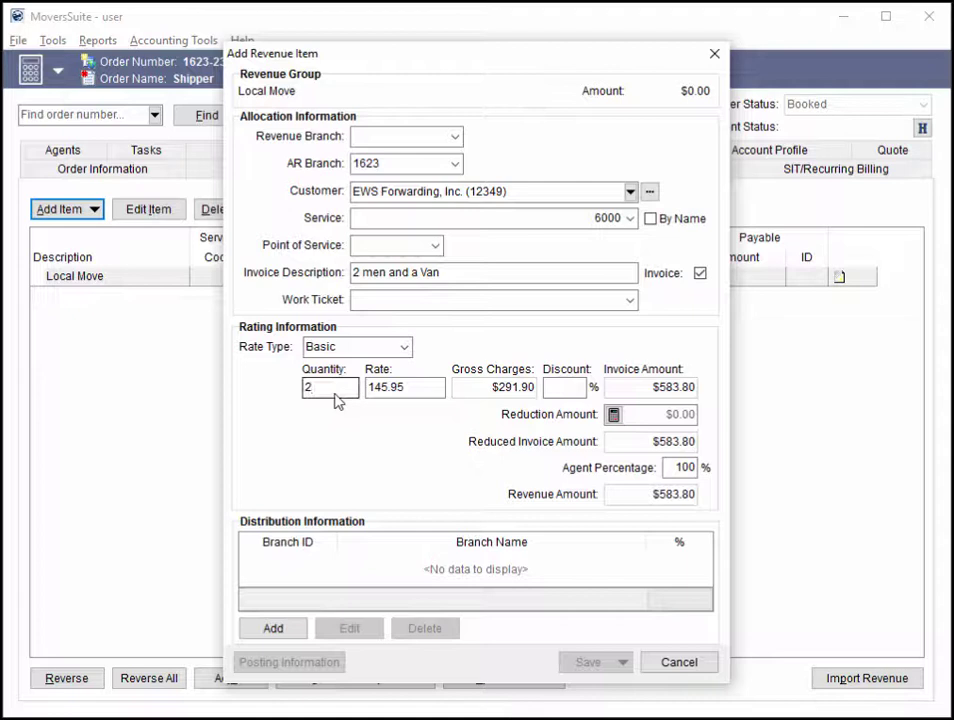
double_click(333, 389)
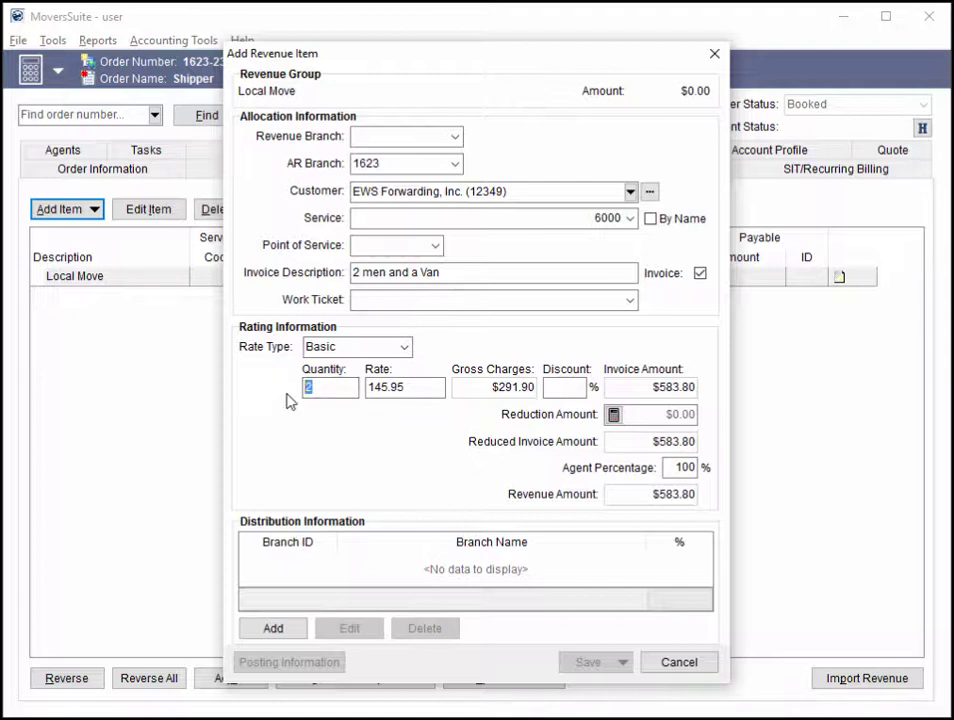
type("100")
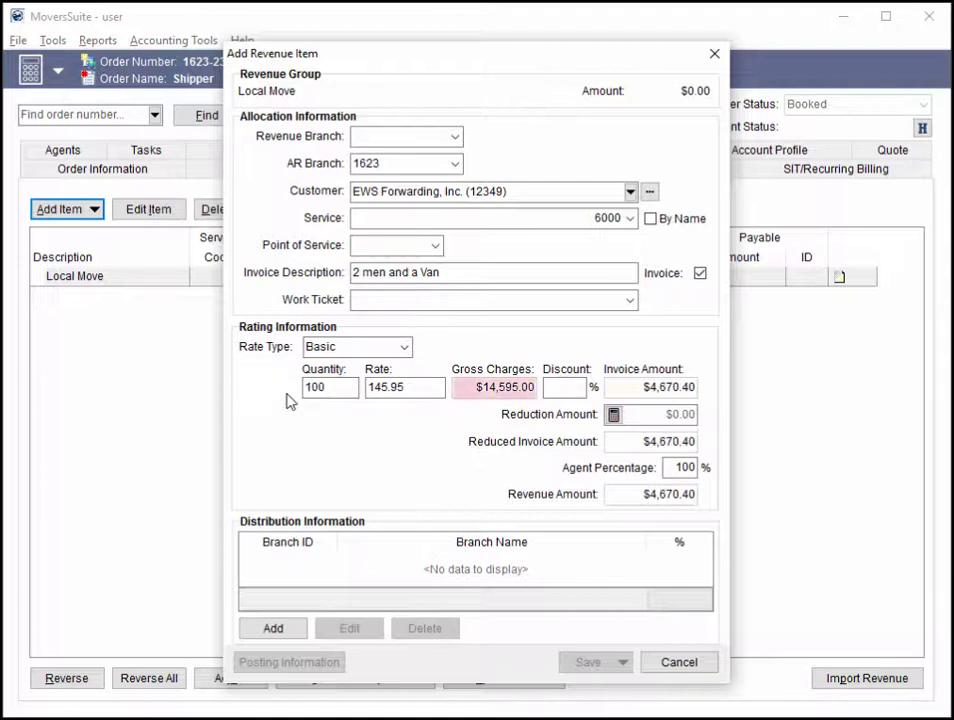
type("00")
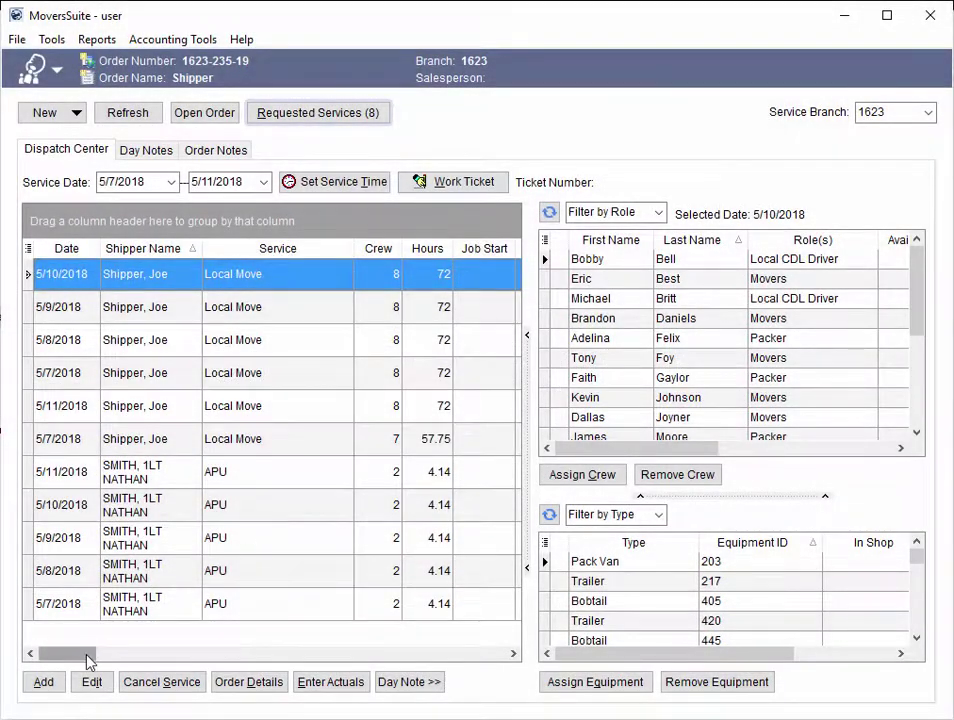
In the Dispatch Center grid, enter Sort 1 'Store #1' and Sort 2 'Morning Crew', then group by Sort 1
left_click_drag(88, 660, 526, 688)
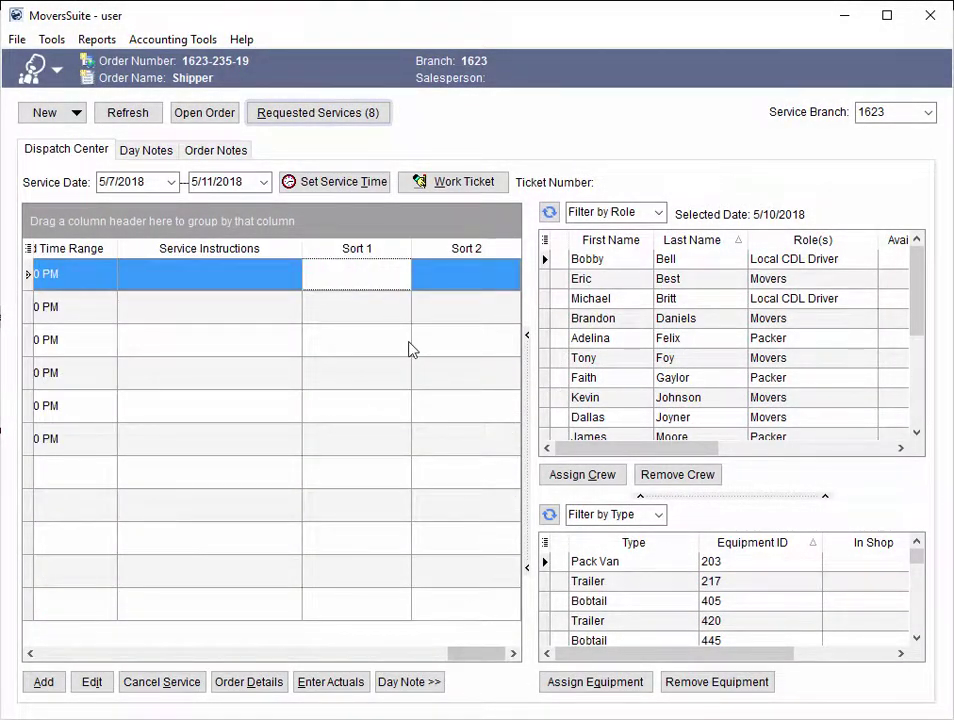
left_click(358, 279)
type("Store #1")
left_click(478, 285)
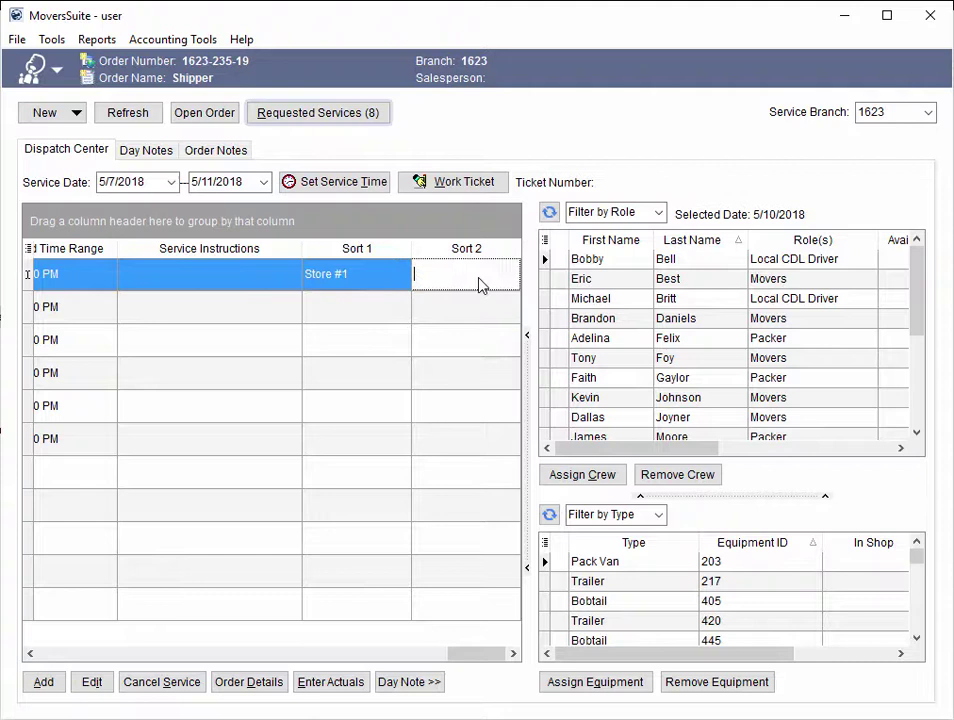
type("Crew")
key("BackSpace")
key("BackSpace")
key("BackSpace")
key("BackSpace")
type("Morning Crew")
left_click(419, 309)
left_click_drag(366, 249, 323, 238)
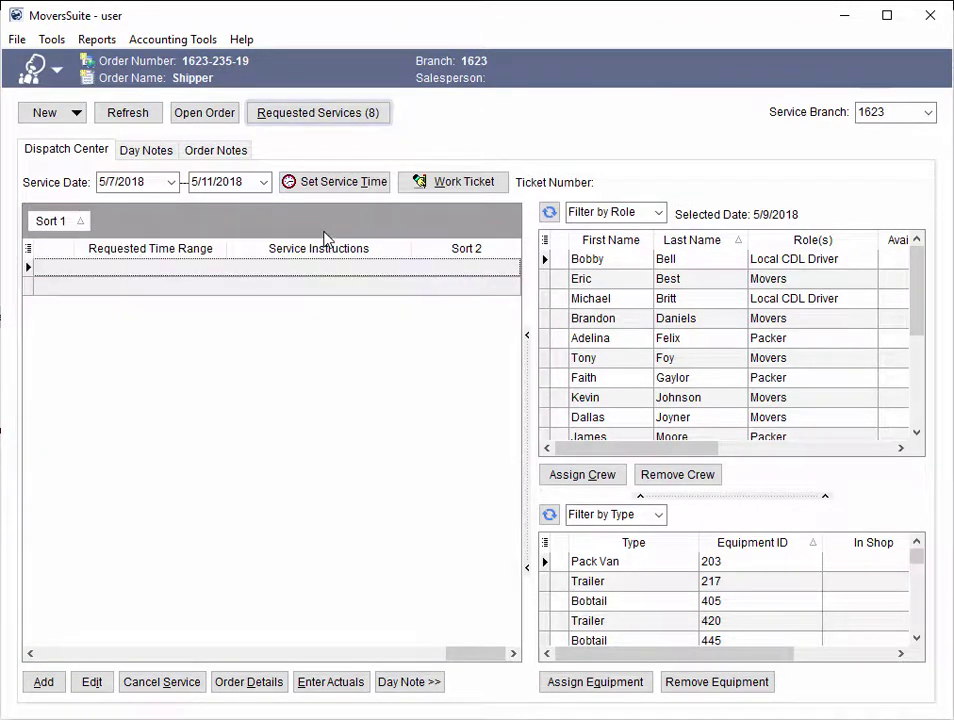
left_click_drag(443, 654, 30, 656)
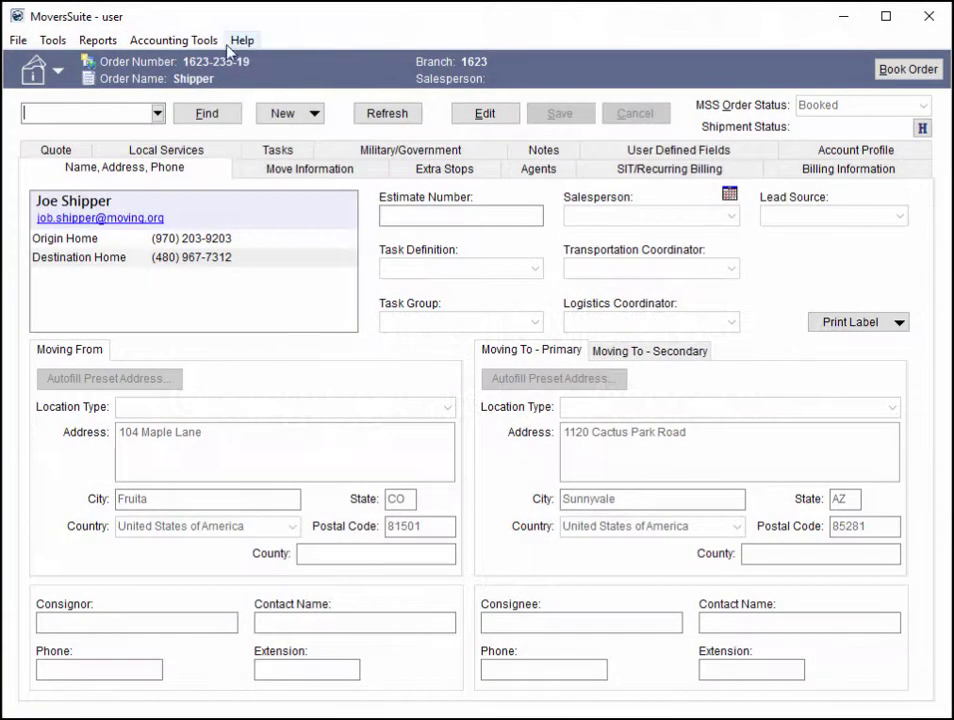
Create and send an online payment link that only captures card details, with a 150 maximum amount
left_click(199, 42)
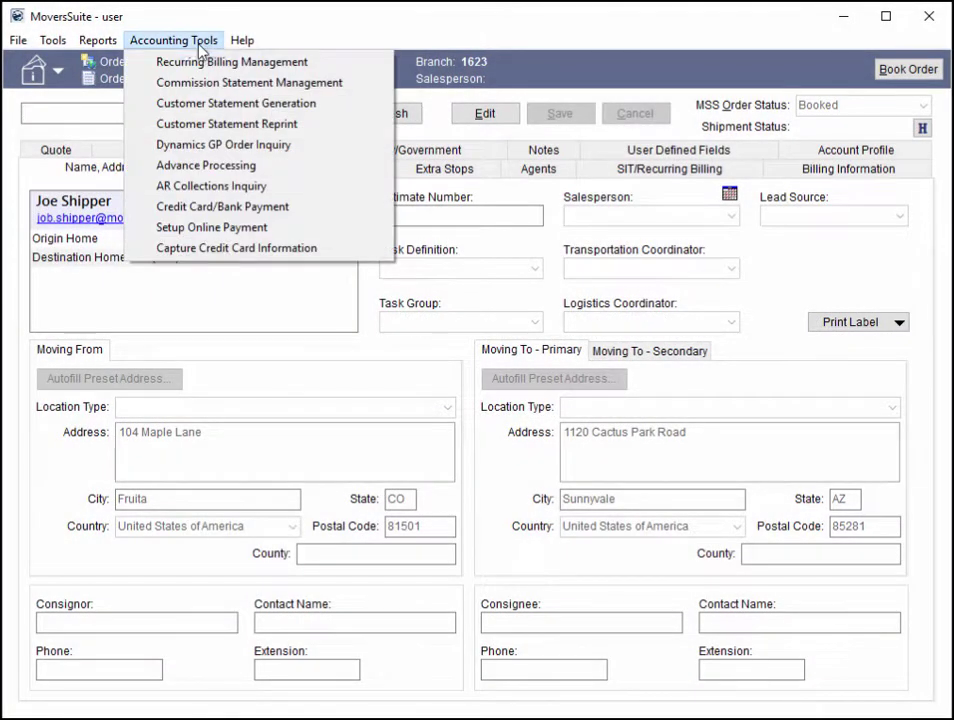
left_click(213, 229)
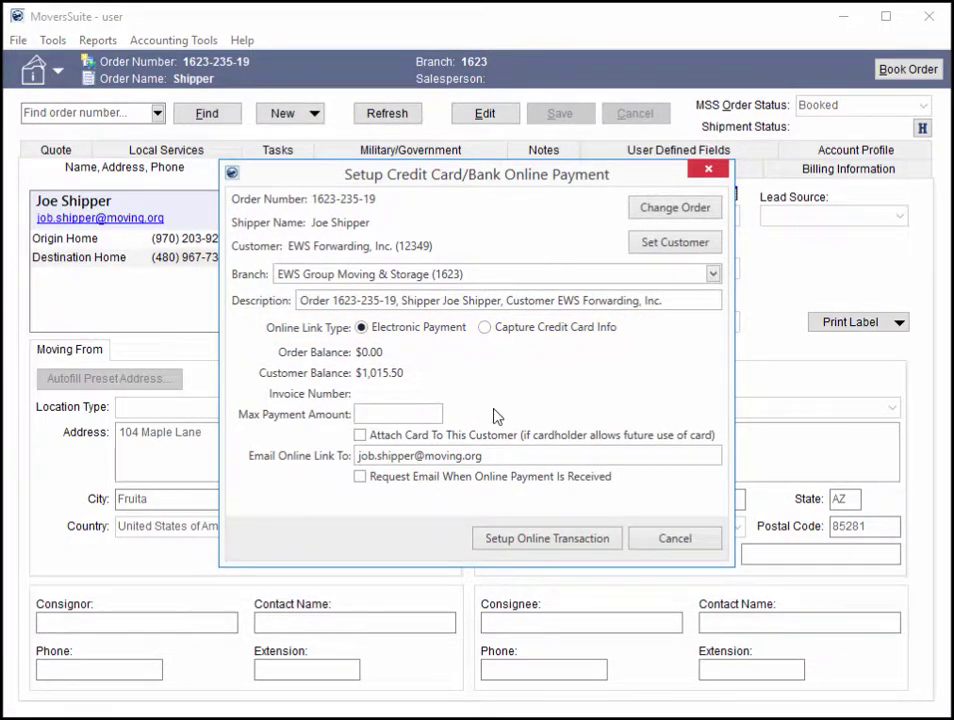
left_click(419, 413)
type("150")
type(".")
left_click(579, 330)
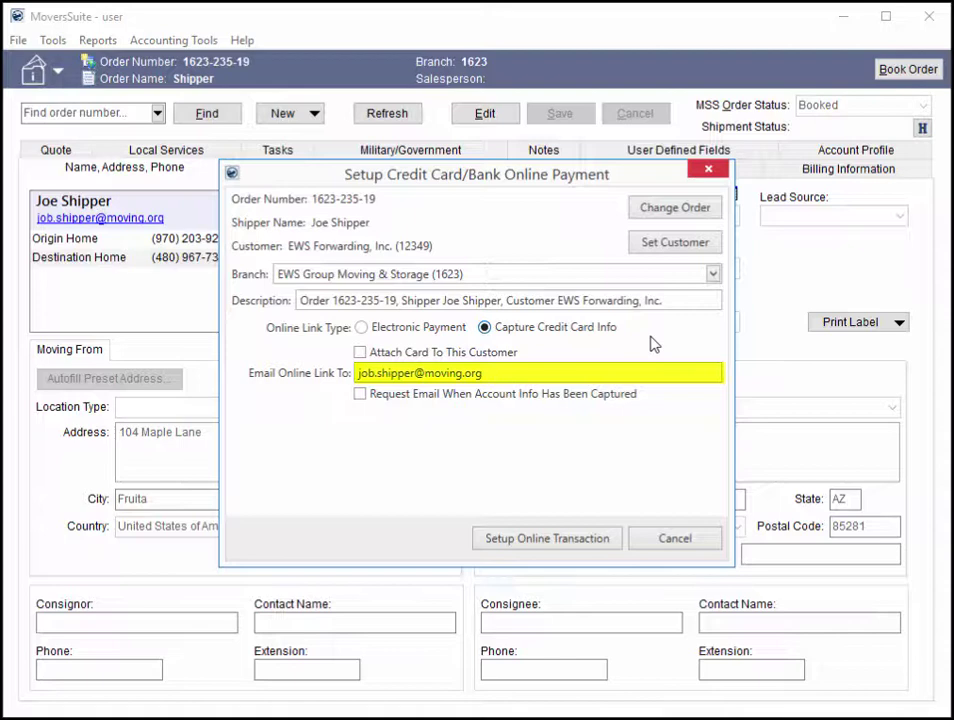
left_click(581, 541)
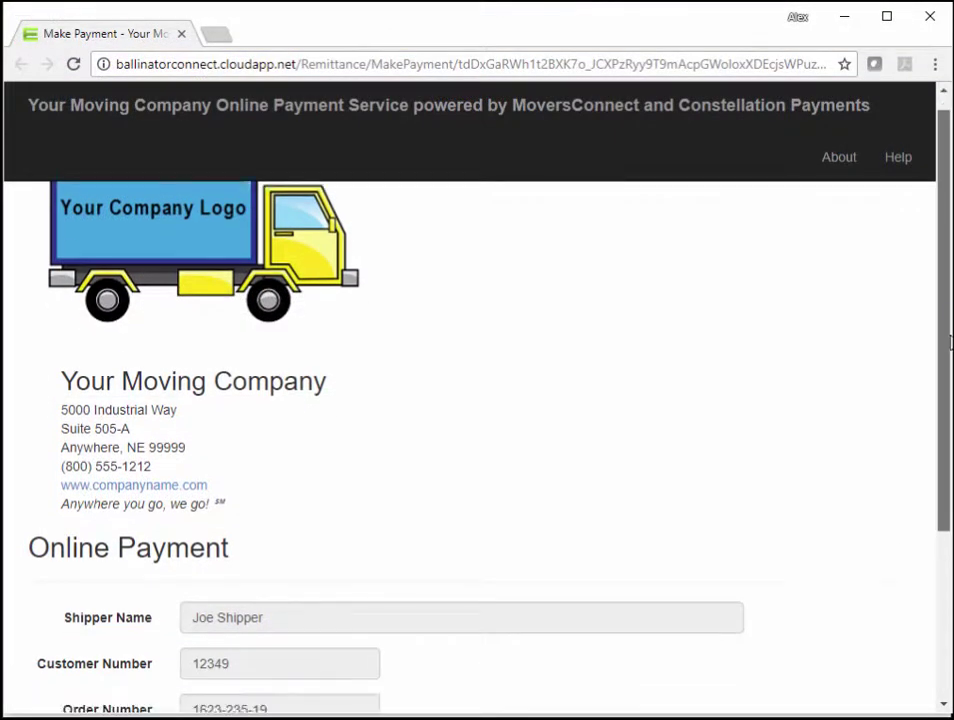
On the payment page, keep Credit Card as the method and continue to secure card entry, then return to the order's accounting tools
left_click_drag(950, 343, 947, 480)
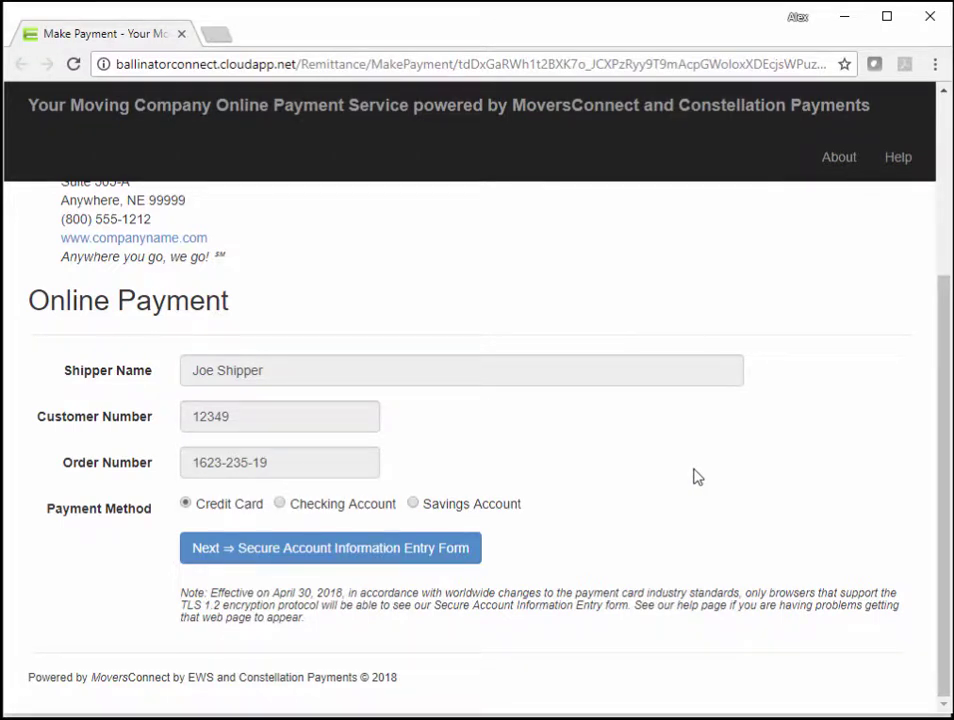
left_click(414, 505)
left_click(187, 504)
left_click(407, 557)
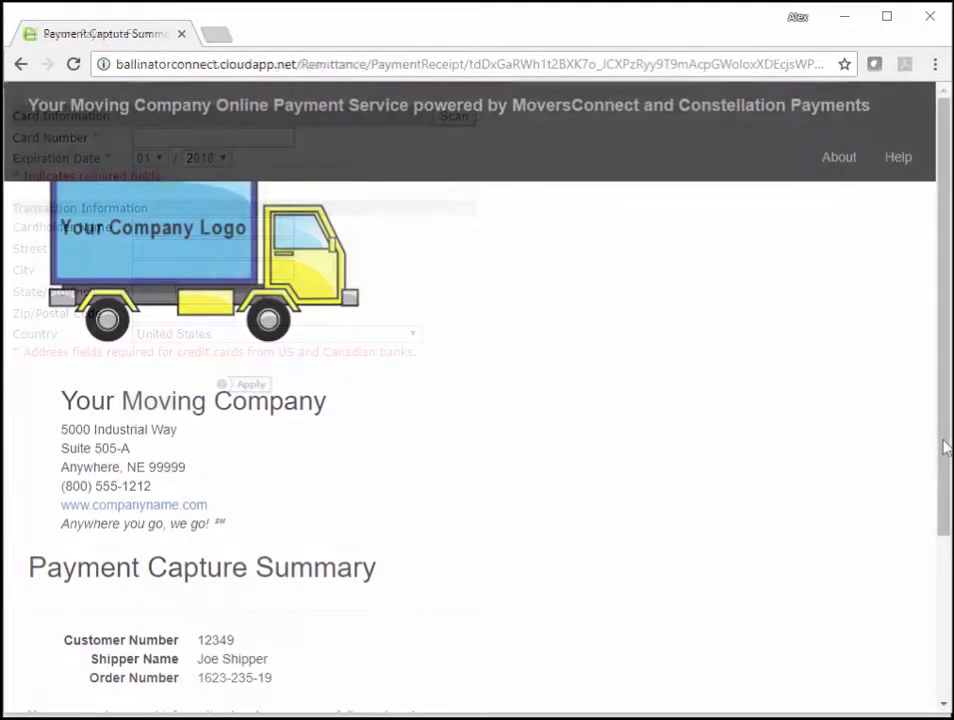
scroll(945, 545, "down", 1)
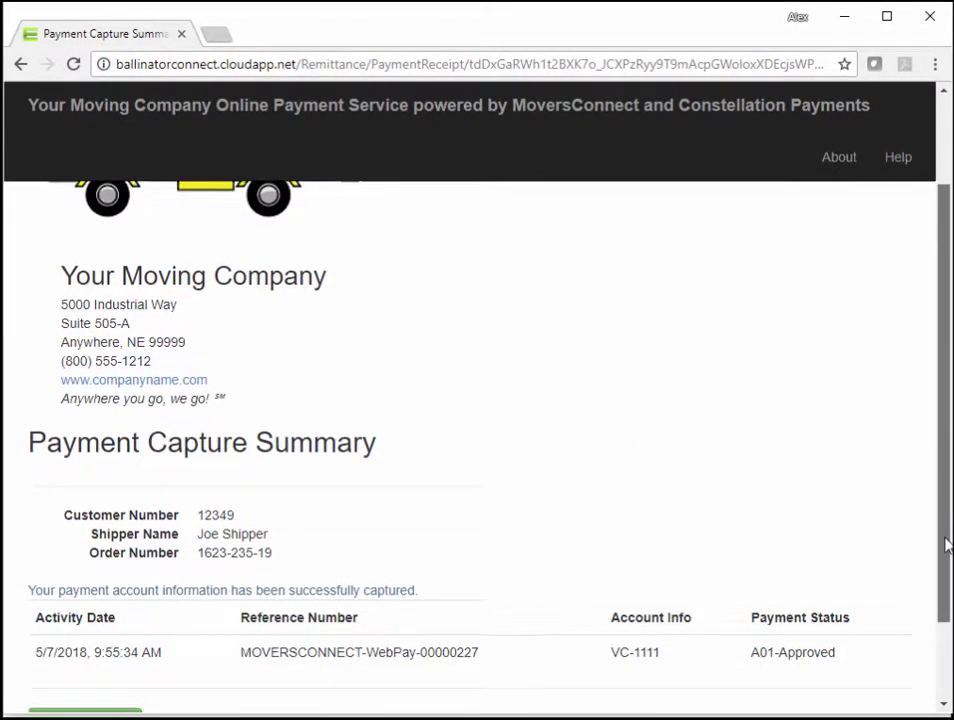
left_click_drag(945, 545, 943, 631)
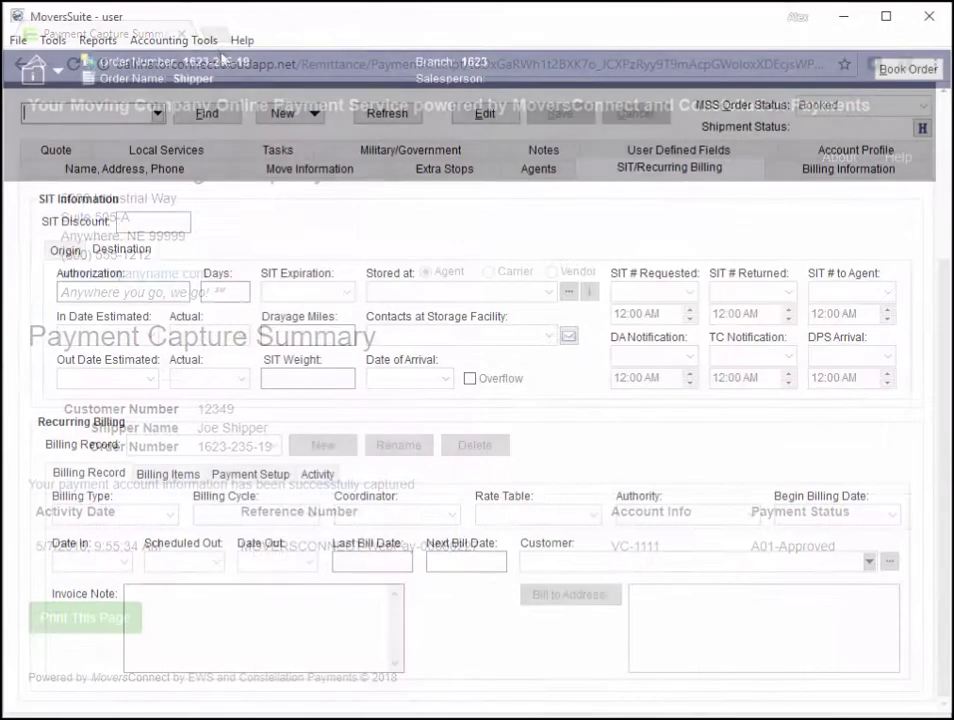
left_click(175, 40)
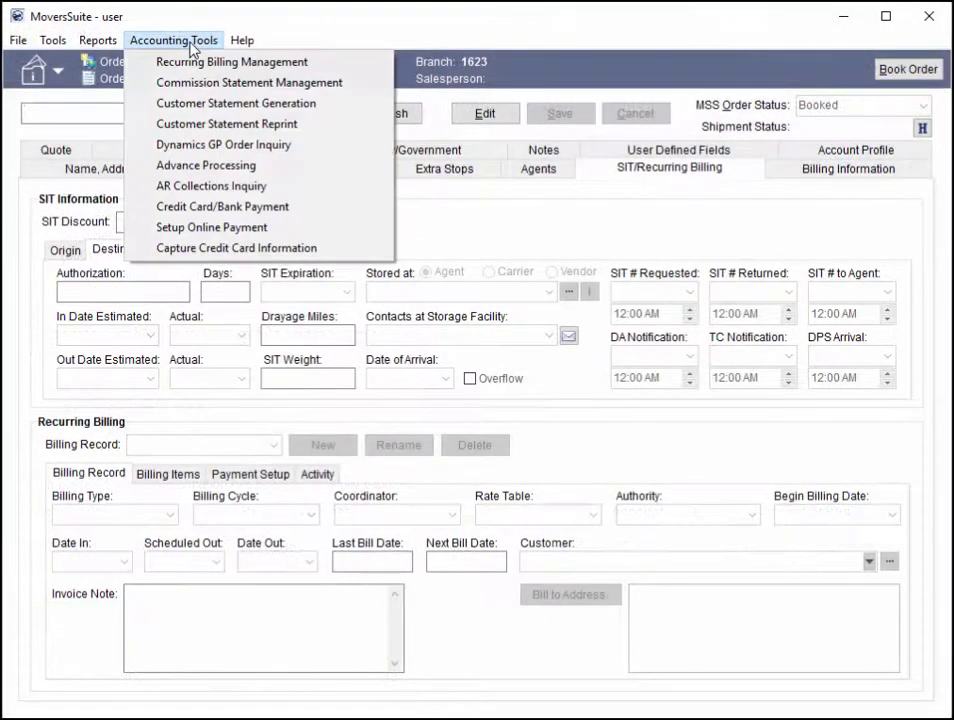
In the Credit Card/Bank Payment form, select the saved Visa card nicknamed Web-2
left_click(205, 208)
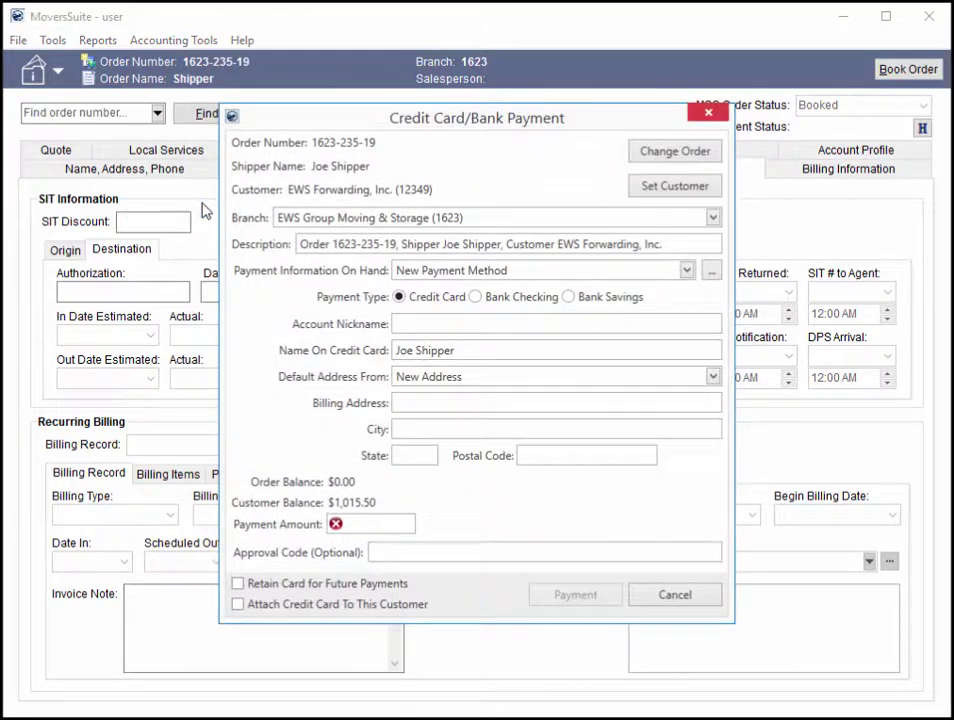
left_click(686, 272)
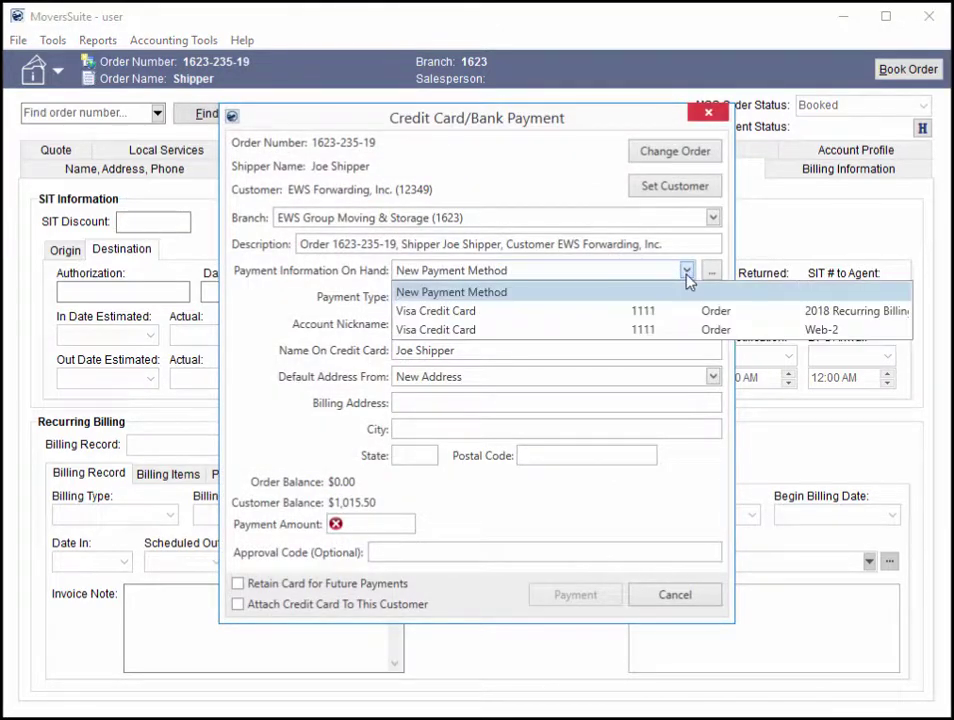
left_click(656, 331)
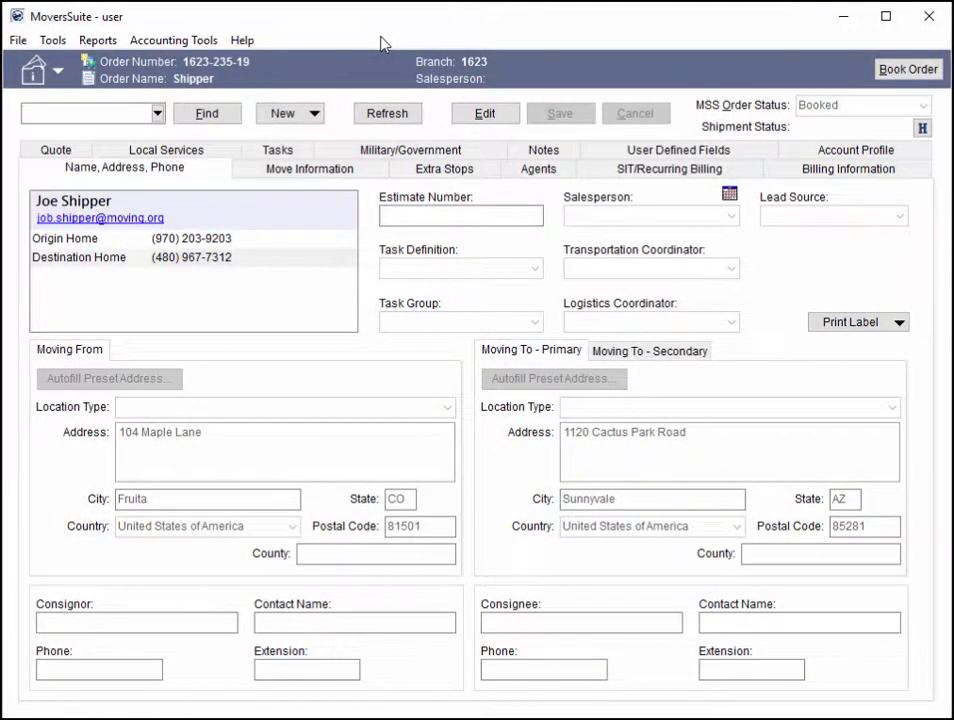
Start an online payment setup and tick Attach Card To This Customer for EWS Forwarding, Inc
left_click(176, 40)
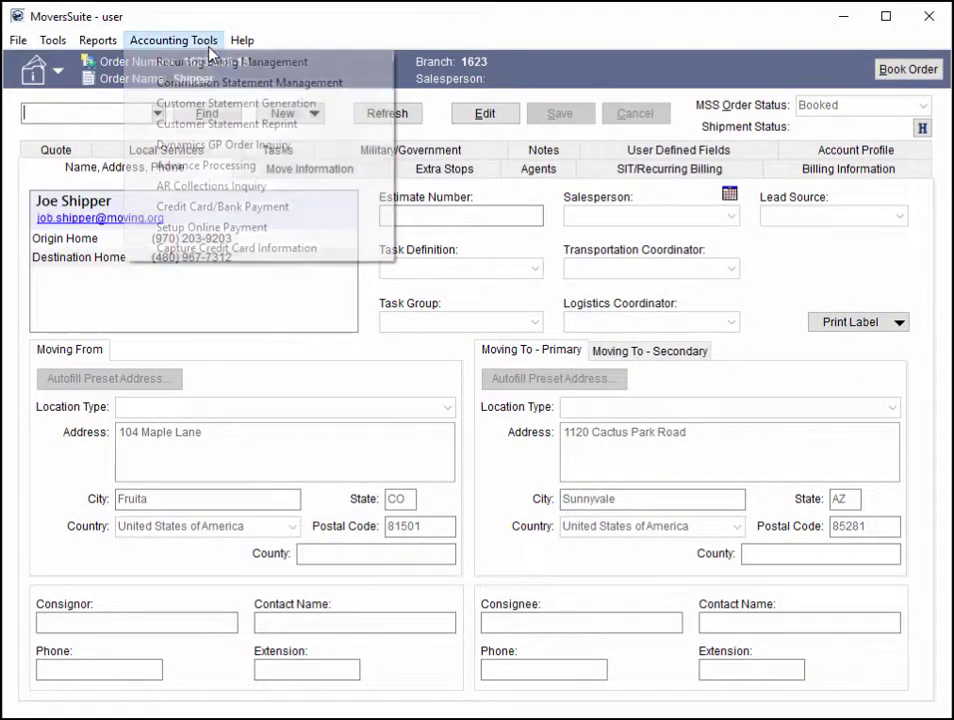
left_click(207, 229)
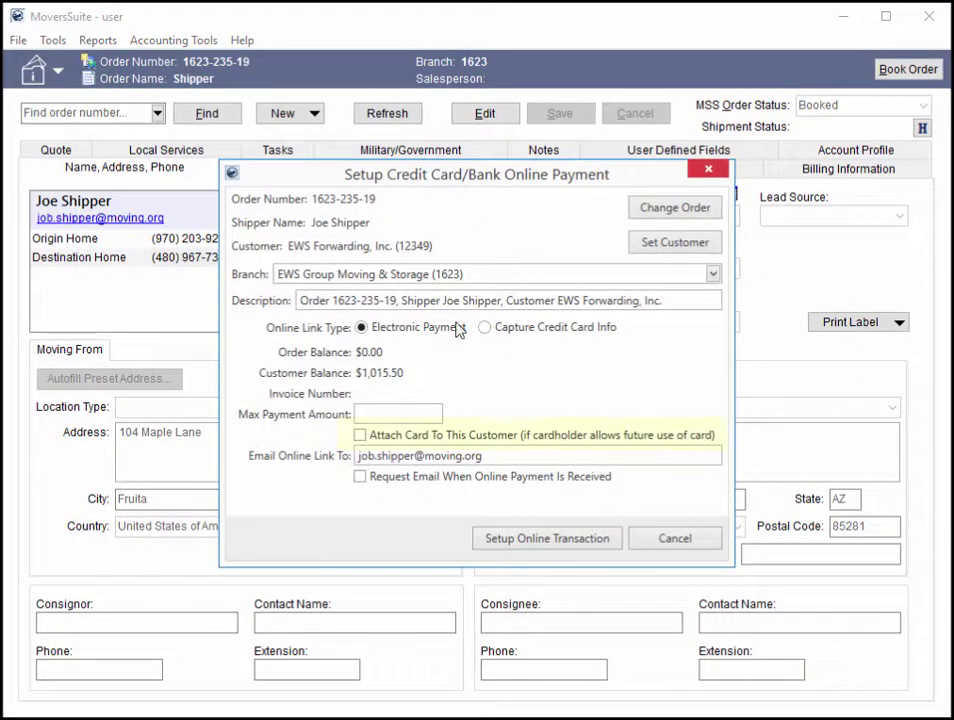
left_click(490, 435)
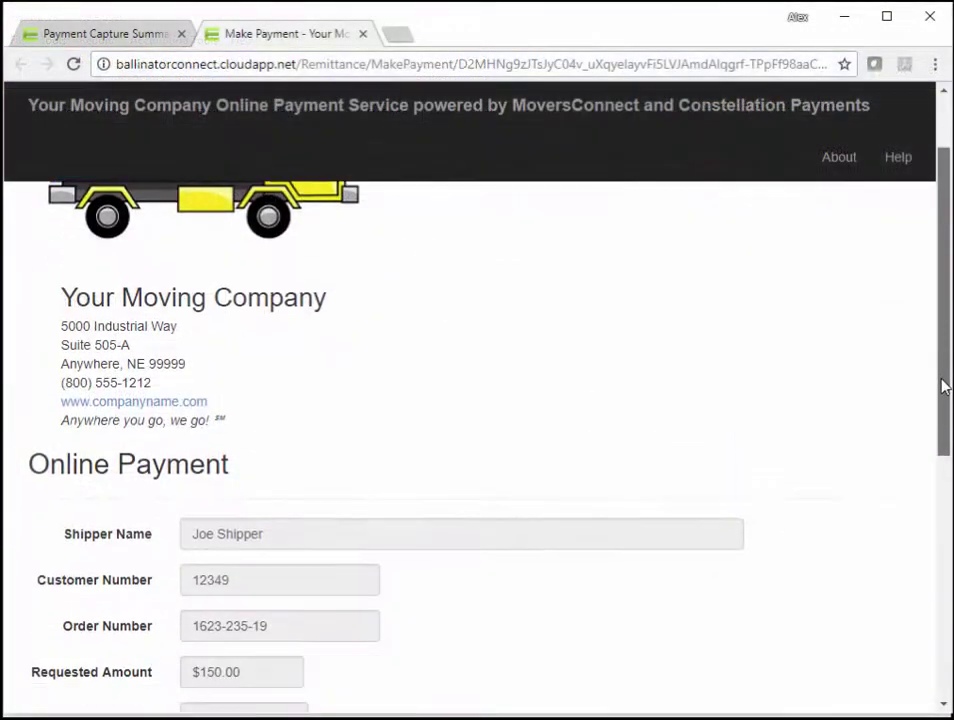
Tick 'Keep this account information on file for your future invoices' on the payment page
left_click_drag(941, 383, 949, 612)
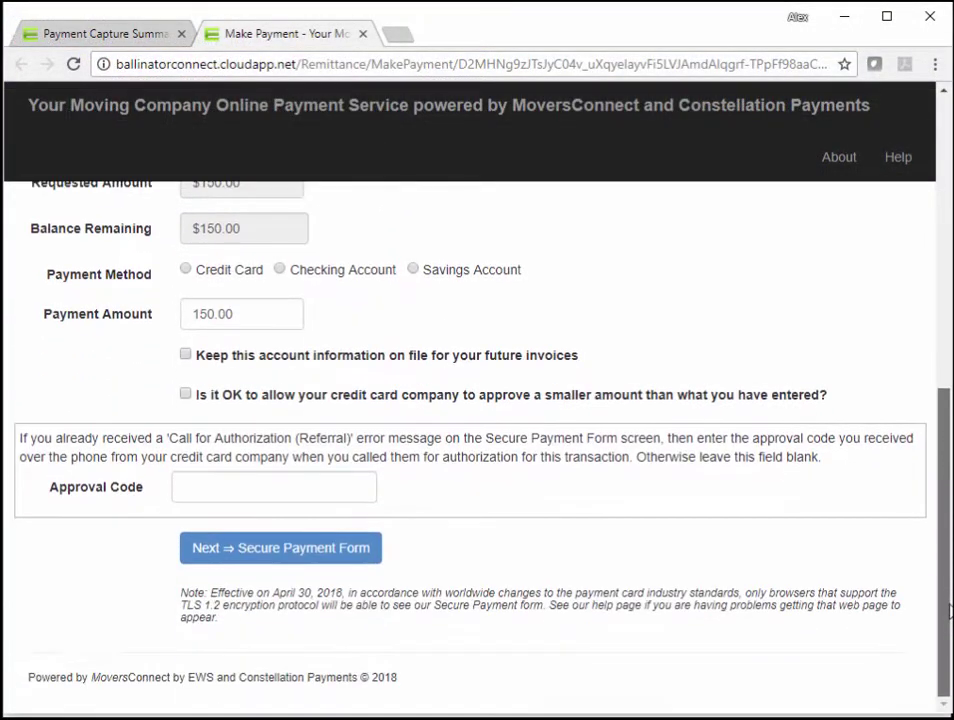
left_click(392, 366)
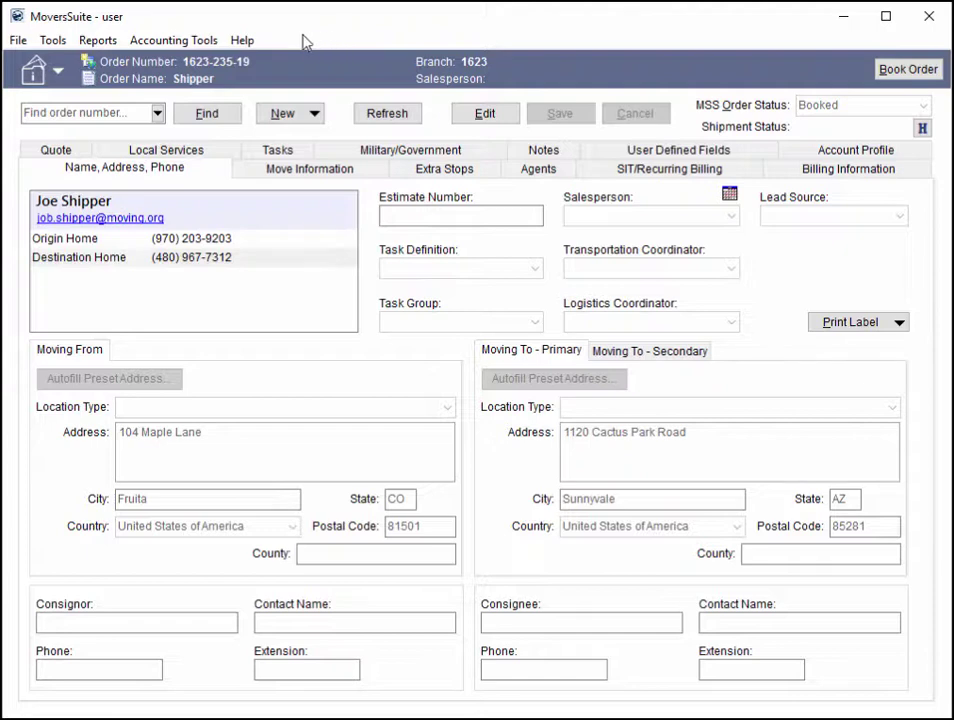
Select Capture Credit Card Info, request a captured-info email, and add a second notification address
left_click(196, 46)
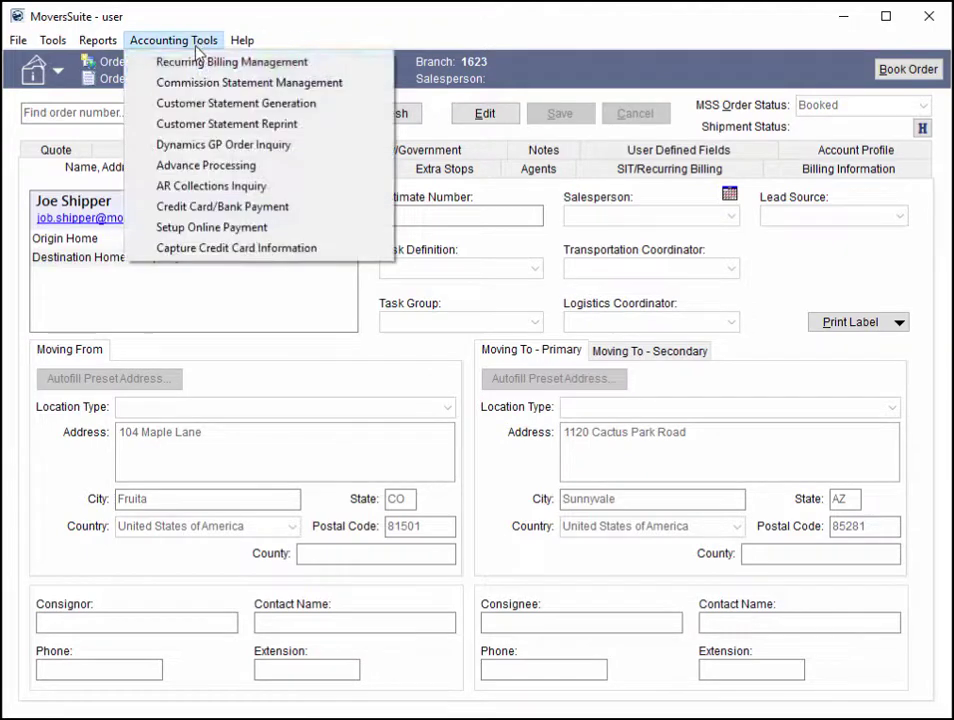
left_click(198, 227)
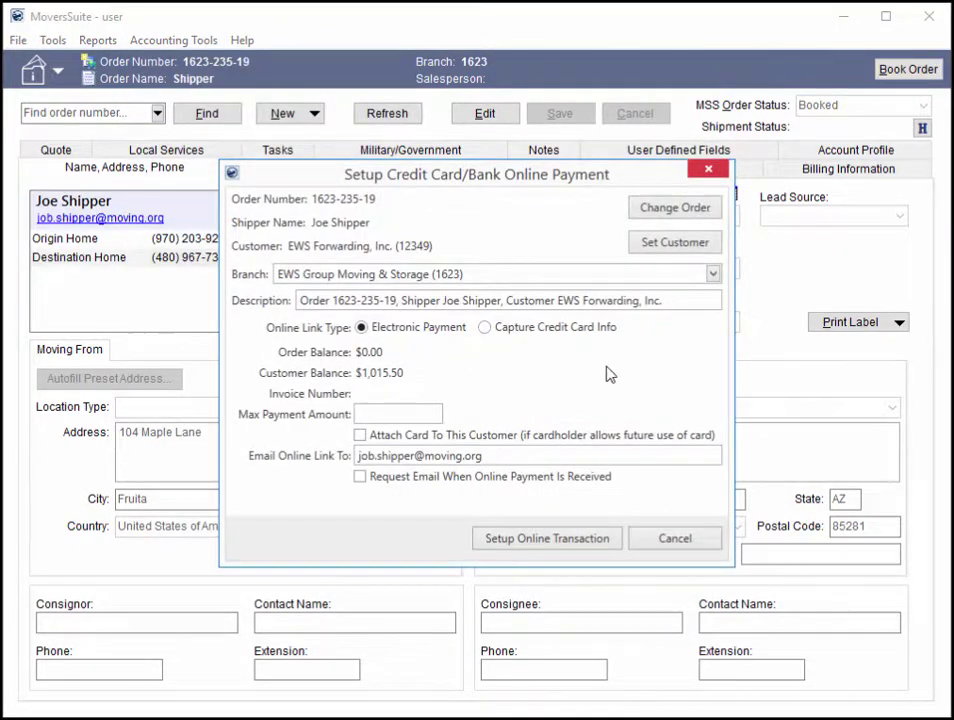
left_click(600, 333)
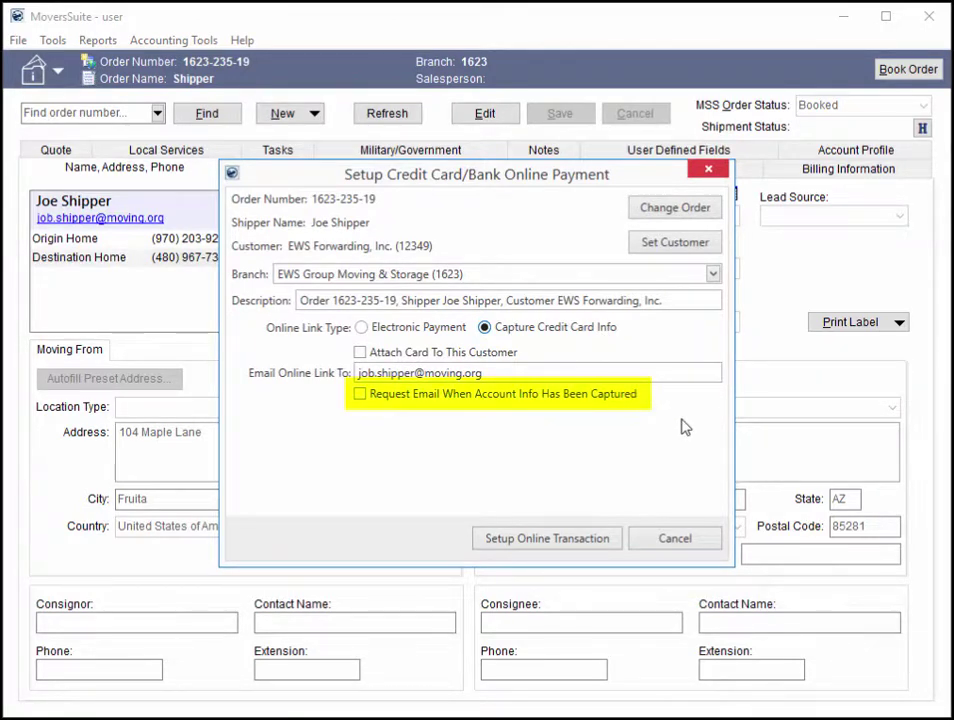
left_click(410, 396)
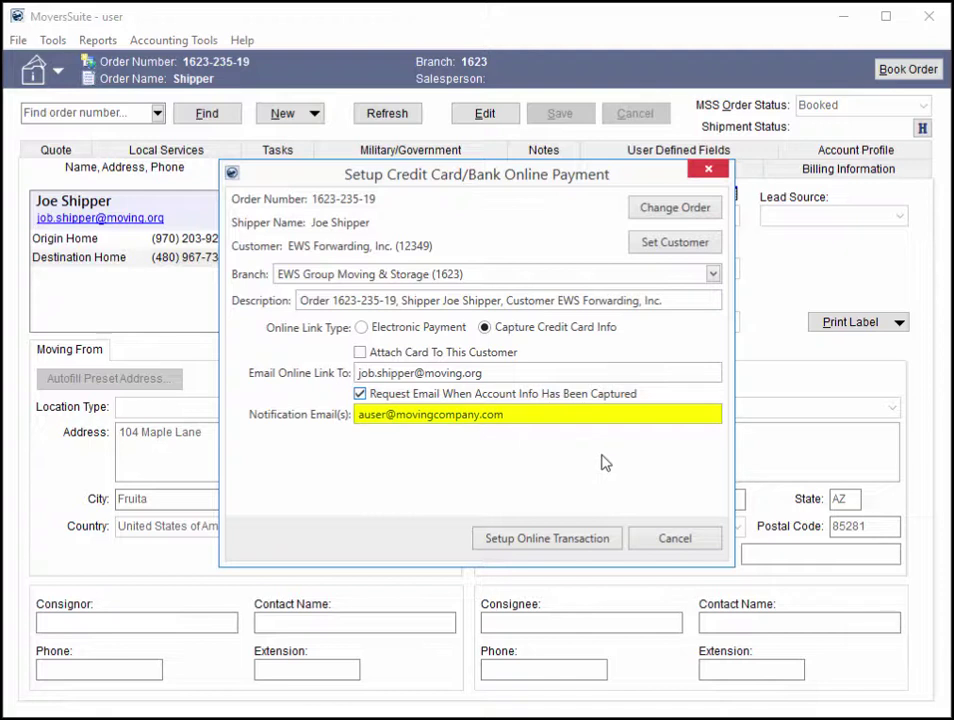
left_click(539, 415)
type(", secondeamil")
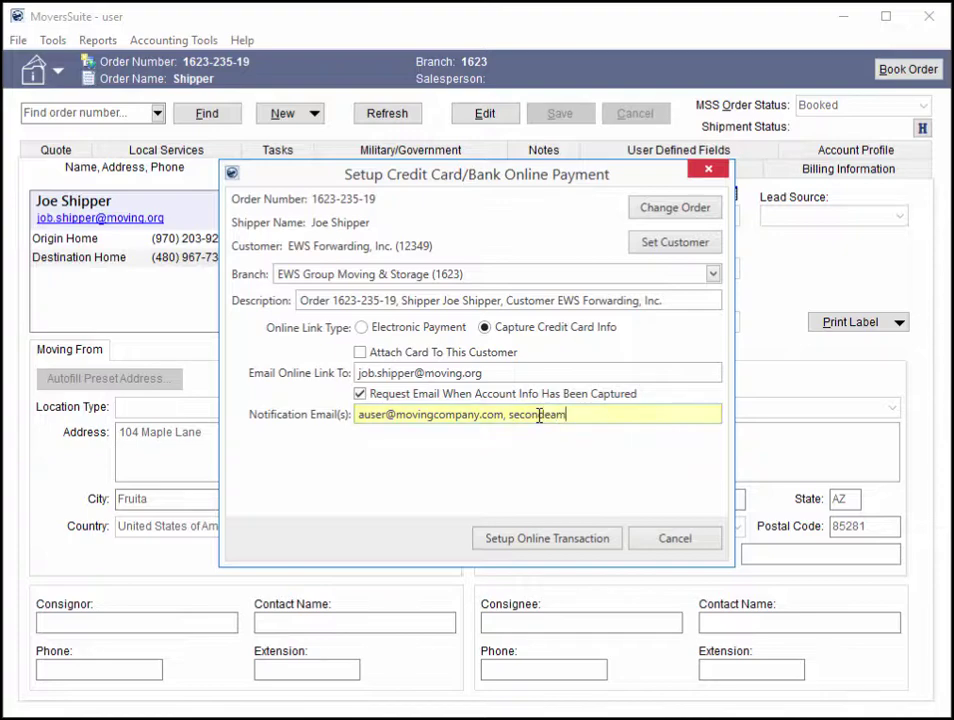
key("BackSpace")
key("BackSpace")
key("BackSpace")
key("BackSpace")
type("mai")
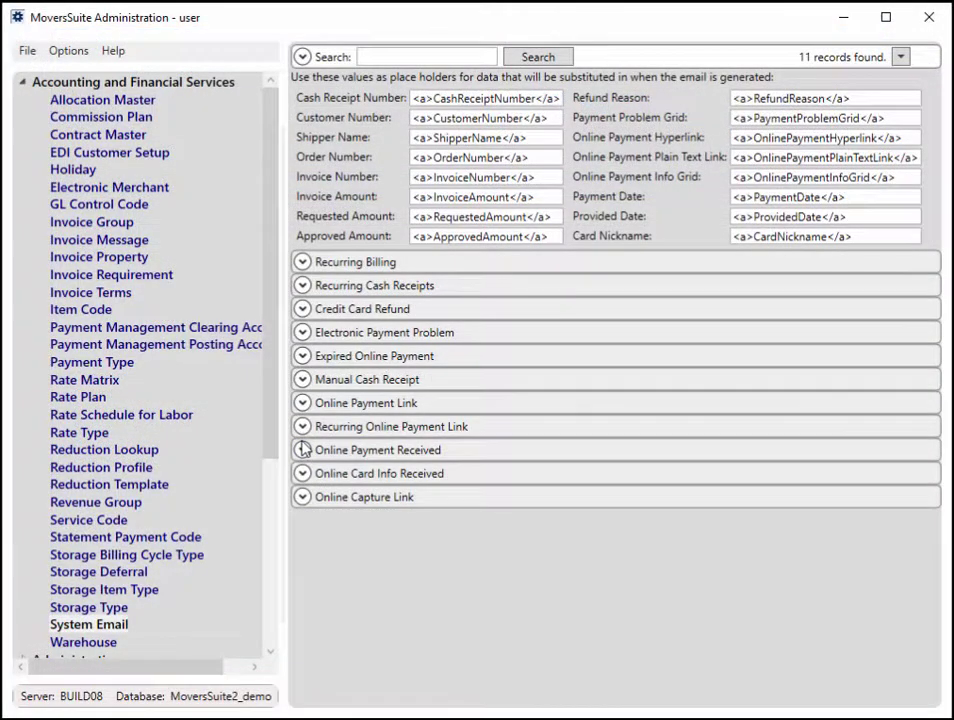
Expand then collapse Online Payment Received, then expand Online Card Info Received to read its subject and message
left_click(302, 451)
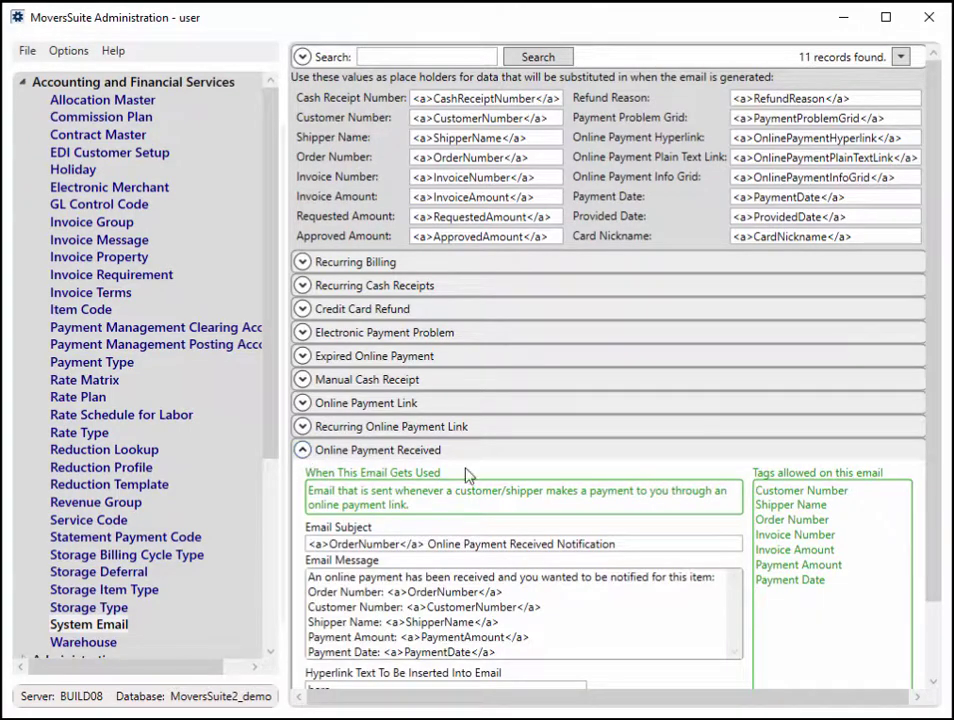
scroll(558, 486, "down", 2)
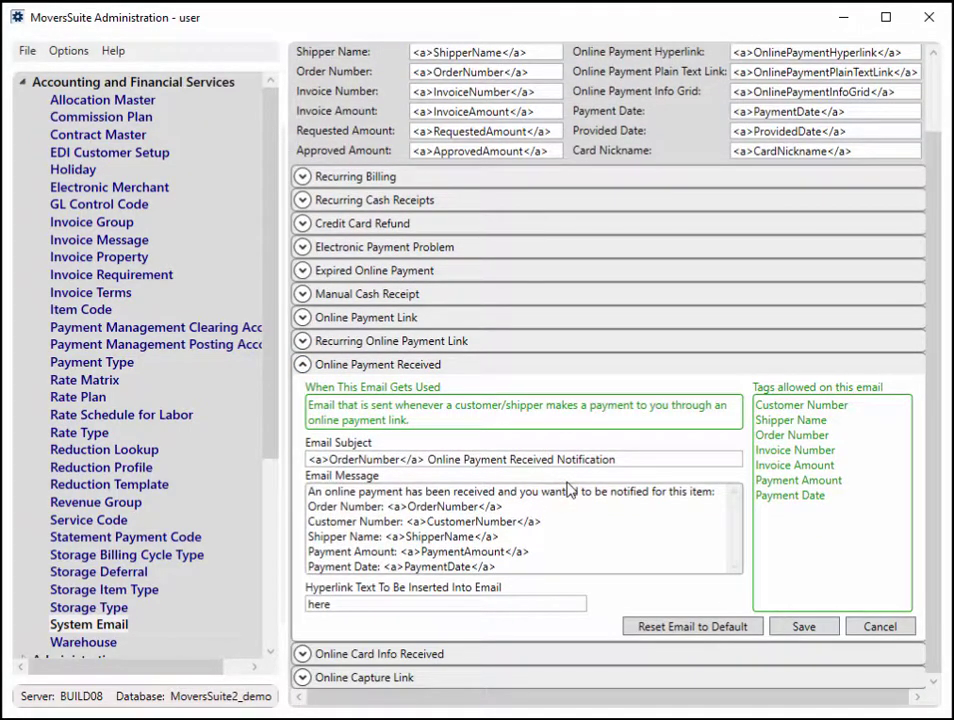
left_click(302, 365)
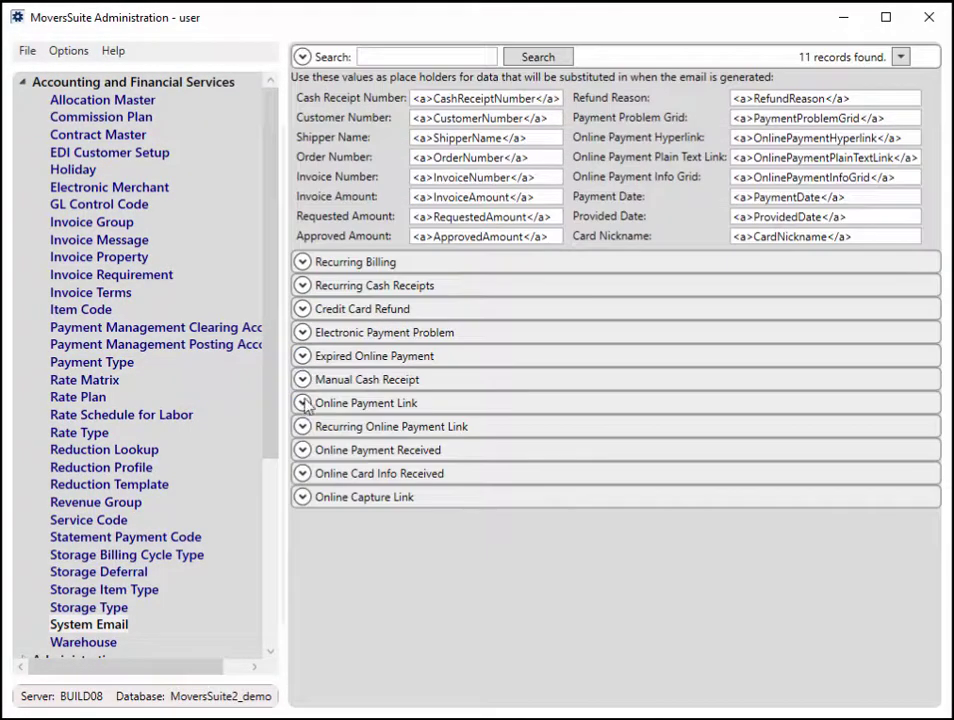
left_click(302, 473)
scroll(511, 506, "down", 2)
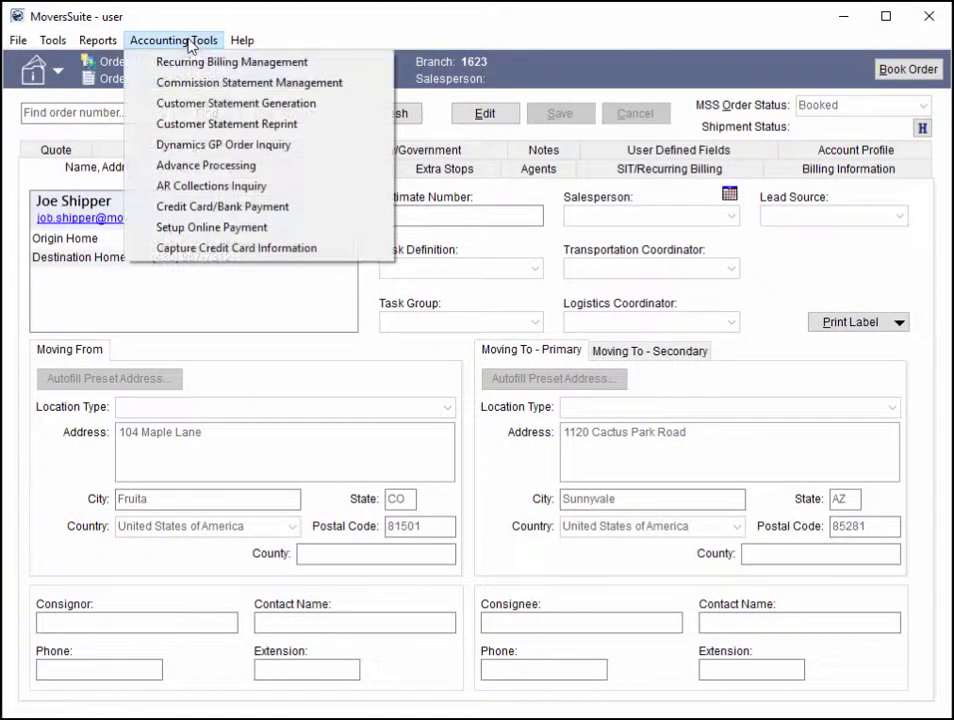
Enter 'Recurring Billing' as Account Nickname, then load the saved Visa card '2018 Recurring Billing'
left_click(207, 208)
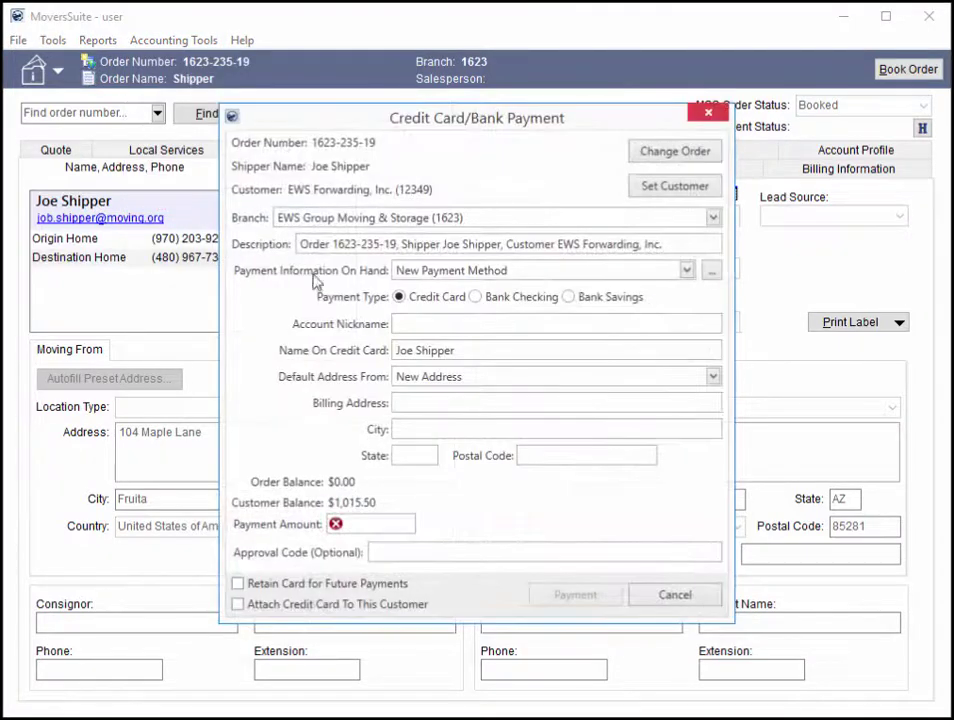
left_click(502, 324)
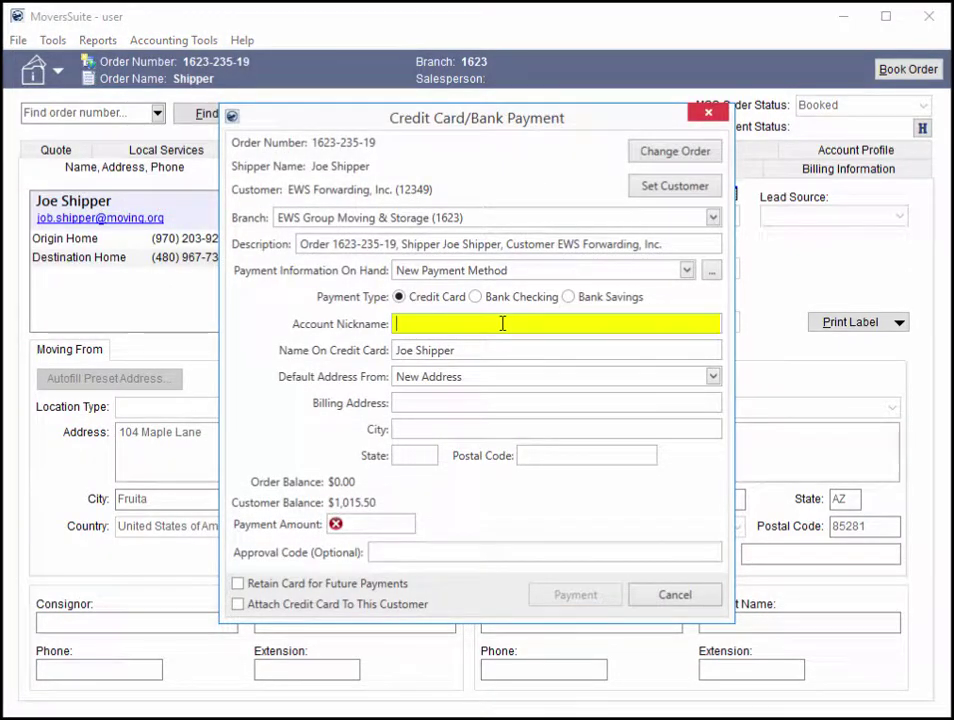
type("Recurring Billing")
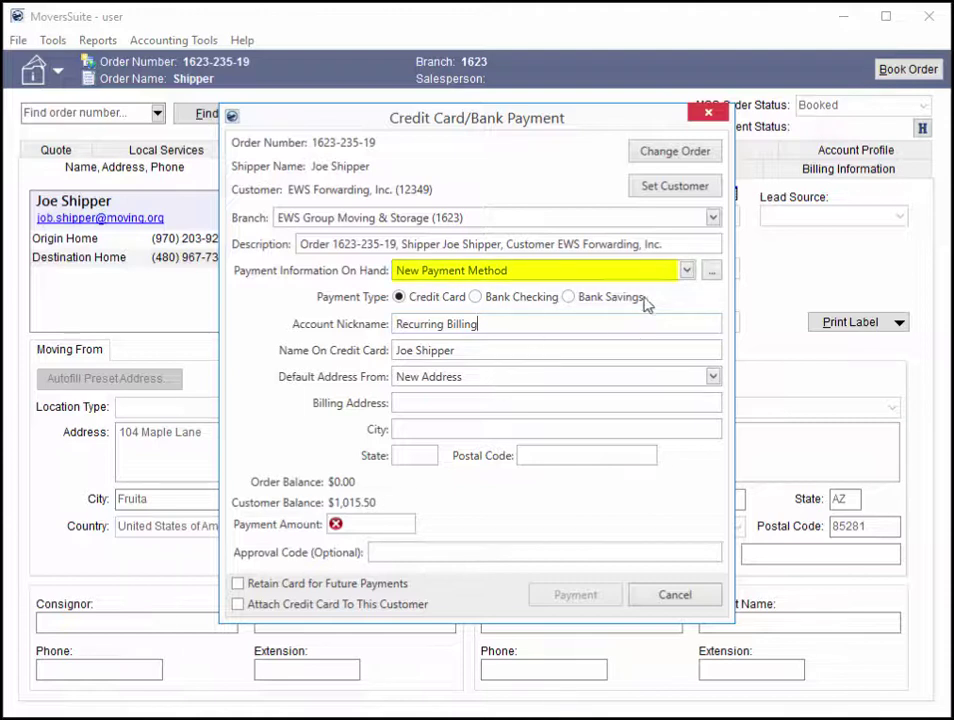
left_click(687, 272)
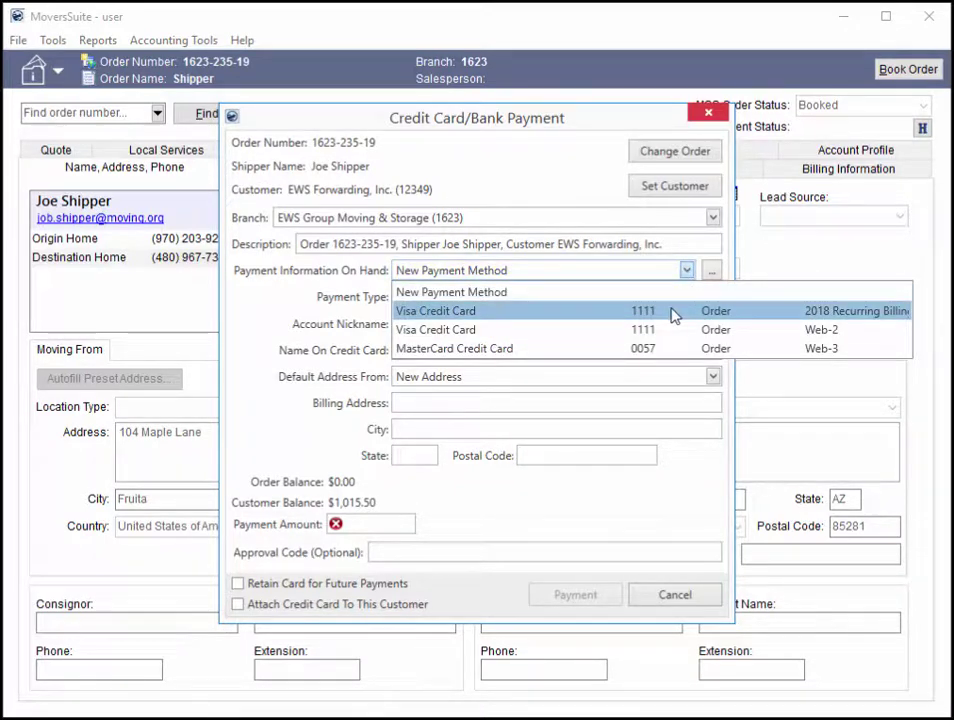
left_click(674, 312)
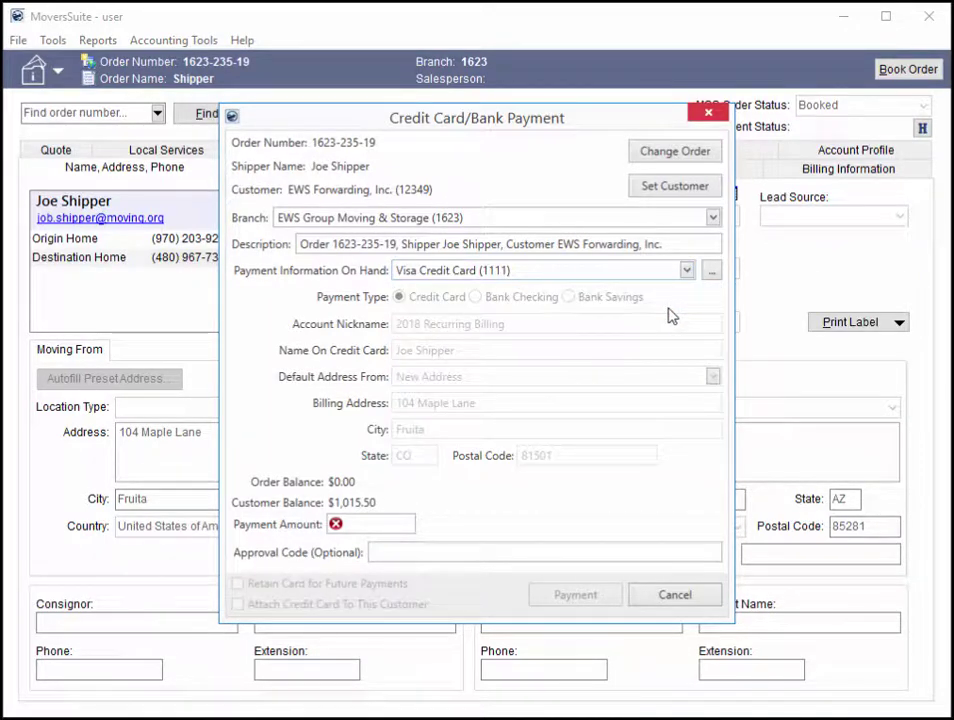